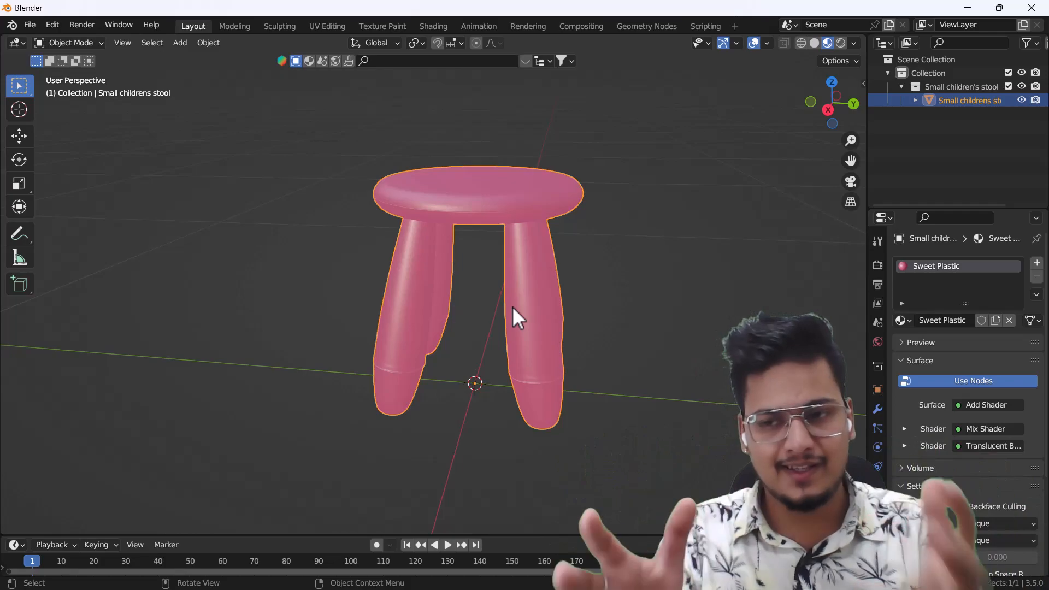
# Enter Edit Mode on the stool and select the entire linked mesh of the seat
pyautogui.moveTo(493, 290); pyautogui.dragTo(498, 322, button='middle')
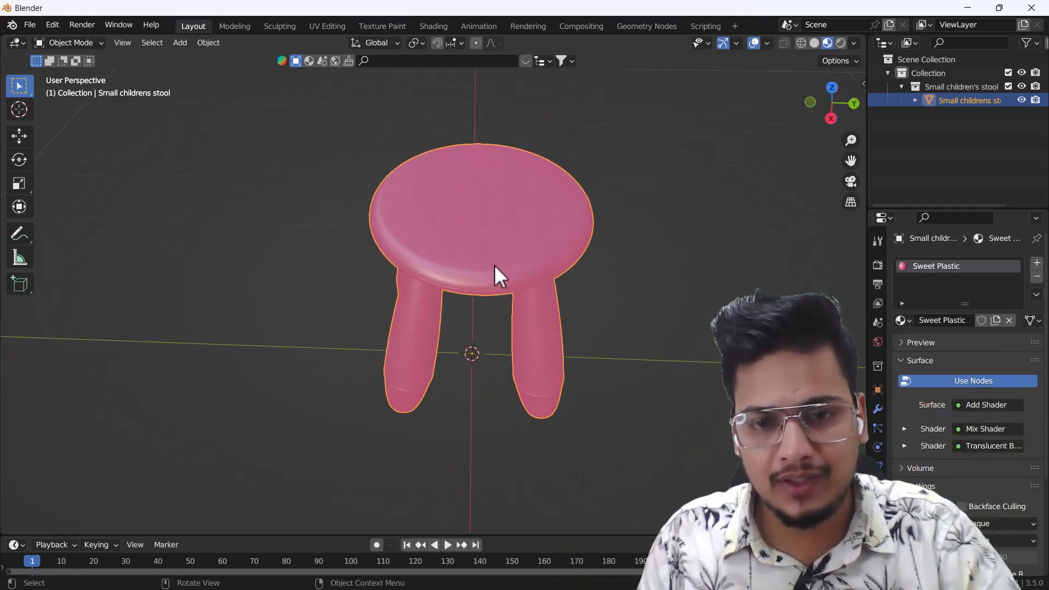
pyautogui.scroll(3, 496, 262)
pyautogui.scroll(-3, 496, 257)
pyautogui.moveTo(498, 258); pyautogui.dragTo(477, 292, button='middle')
pyautogui.scroll(-2, 476, 289)
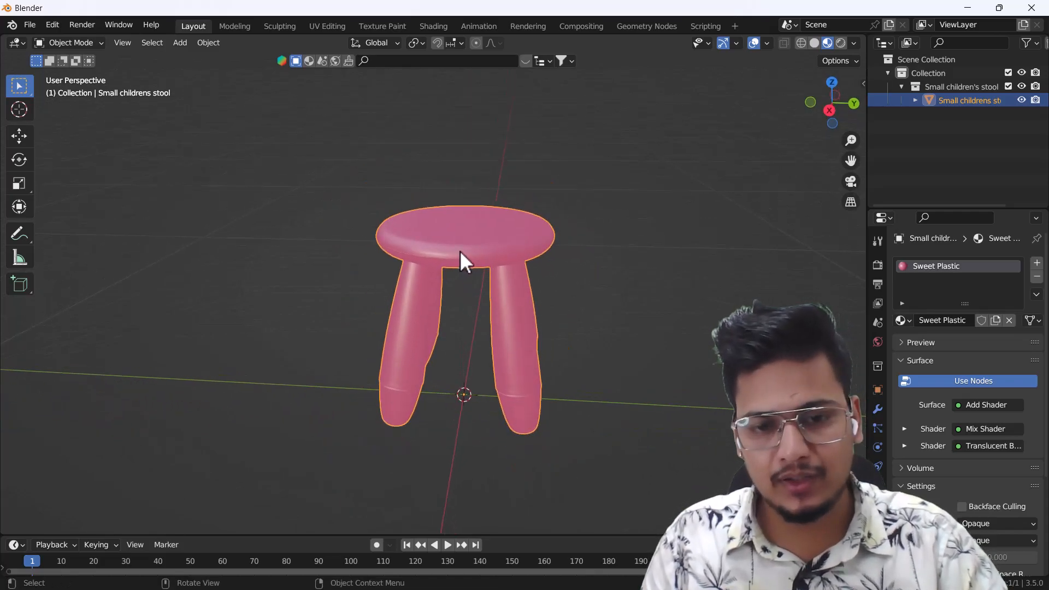
pyautogui.press('Tab')
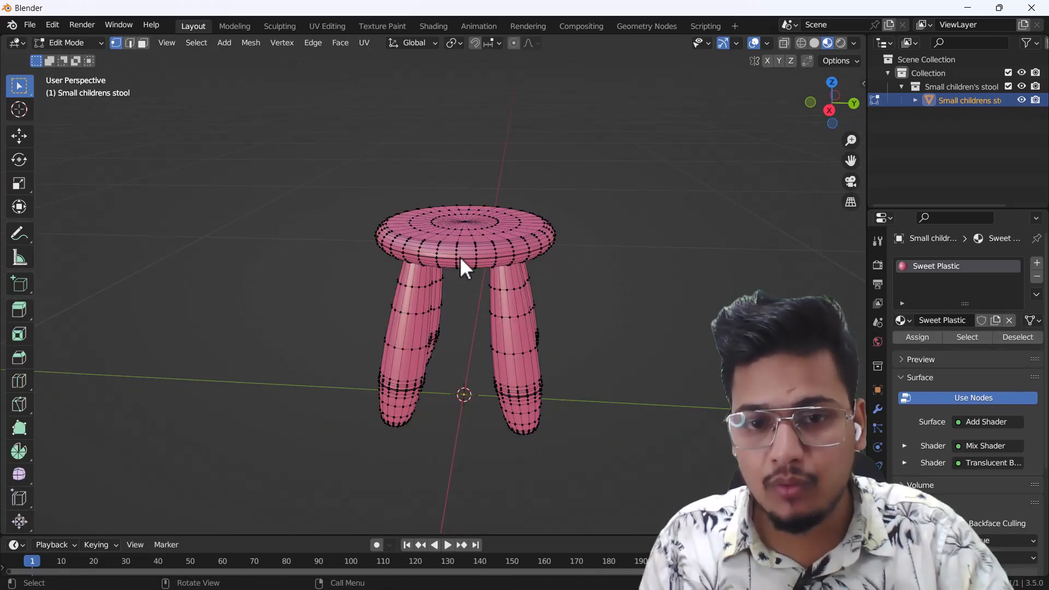
pyautogui.moveTo(468, 246); pyautogui.dragTo(468, 264, button='middle')
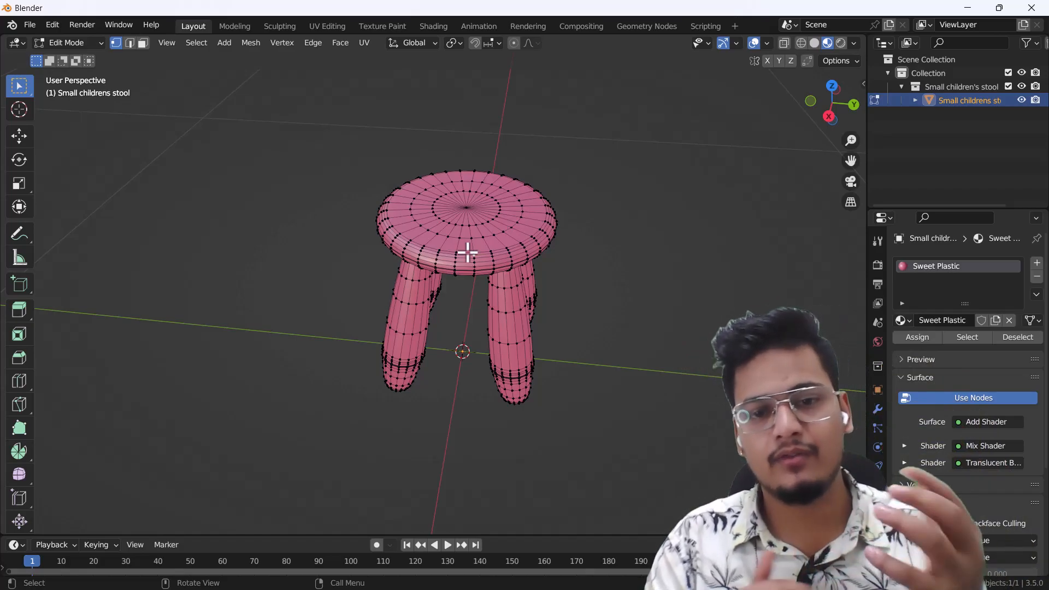
pyautogui.press('l')
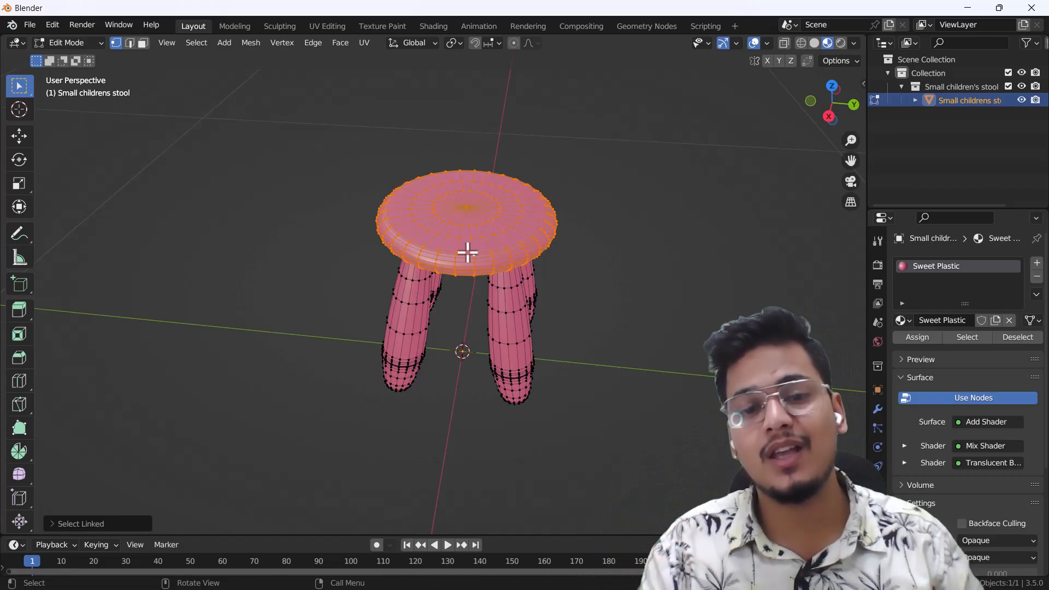
pyautogui.moveTo(474, 253); pyautogui.dragTo(475, 312, button='middle')
pyautogui.press('g')
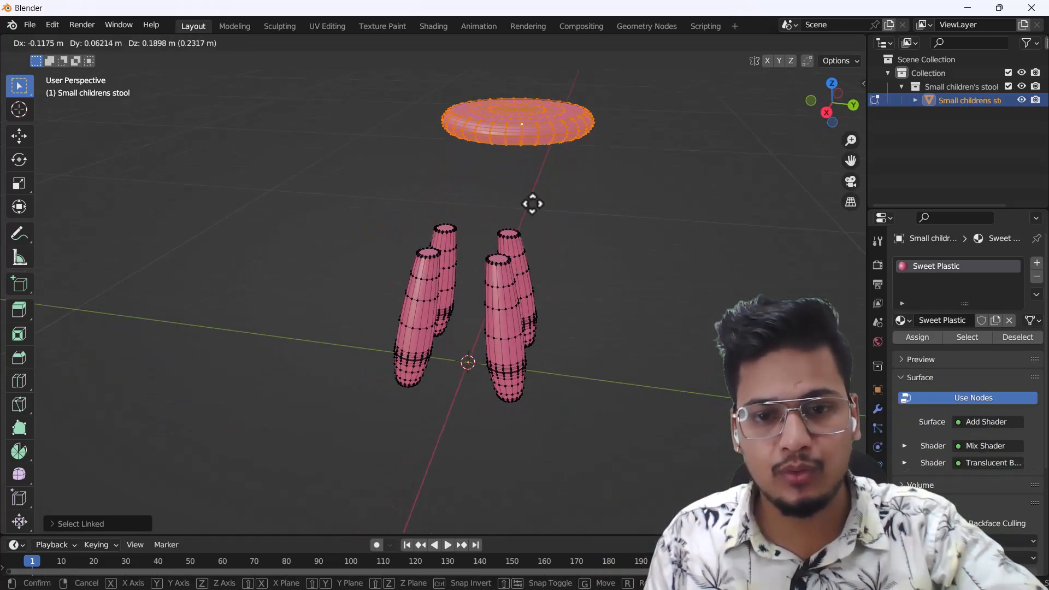
pyautogui.click(498, 294)
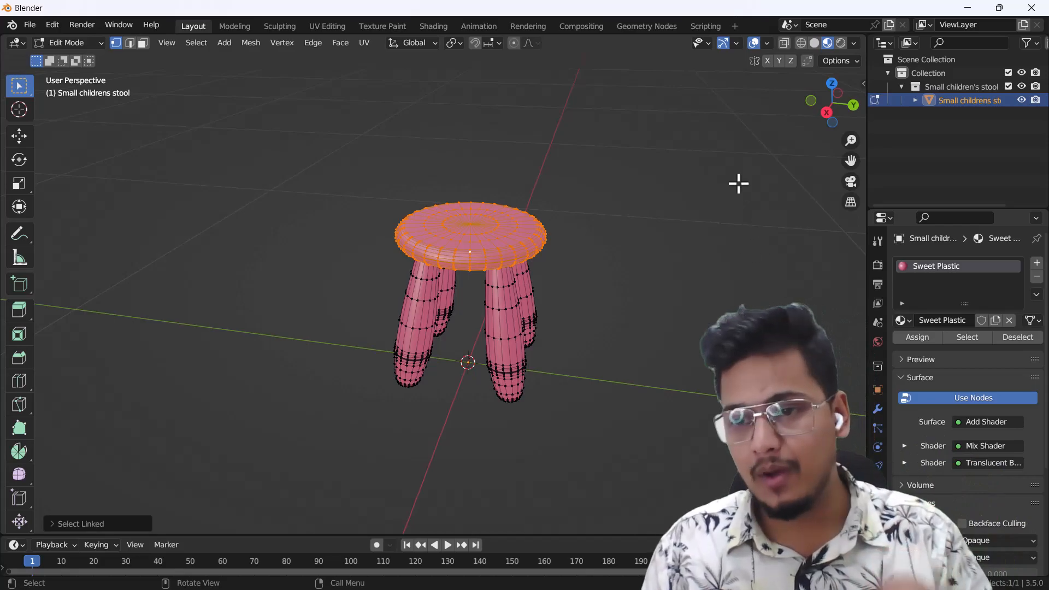
# Add a second material slot with a new material, assign it to the selected seat, and return to Object Mode
pyautogui.click(1037, 263)
pyautogui.click(972, 349)
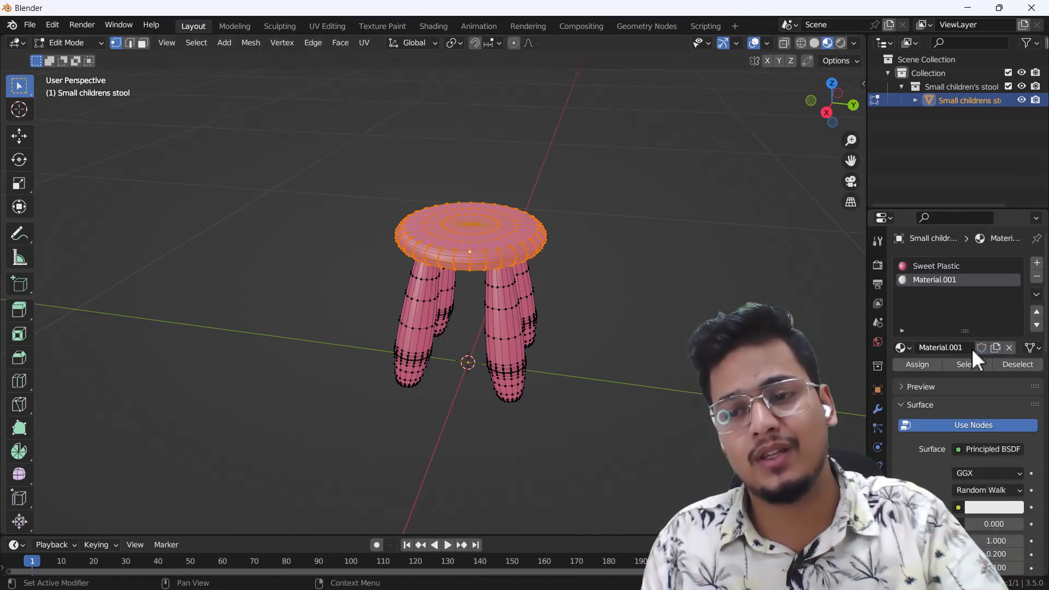
pyautogui.click(921, 364)
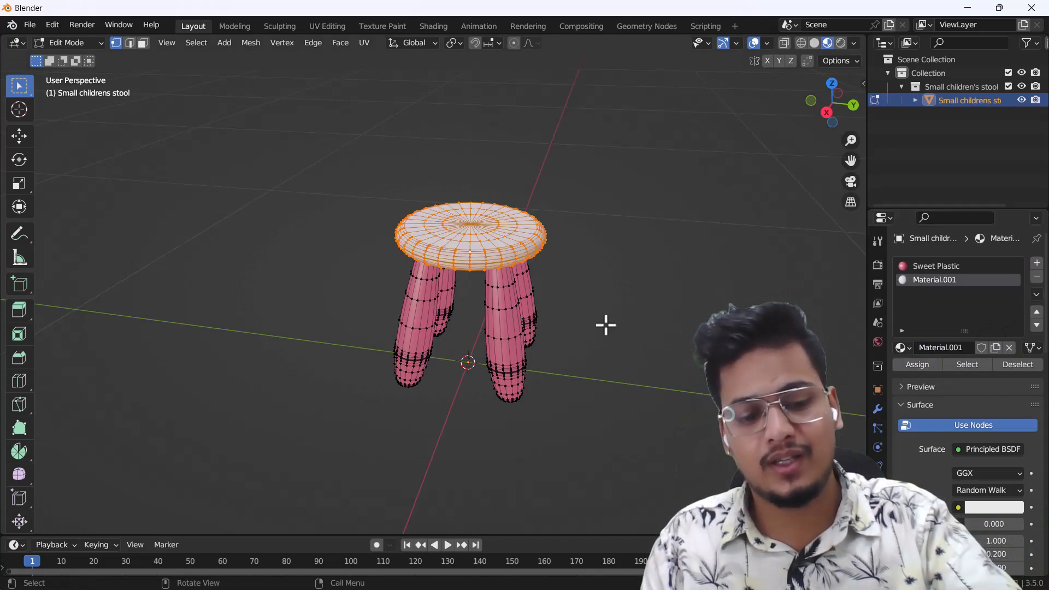
pyautogui.press('Tab')
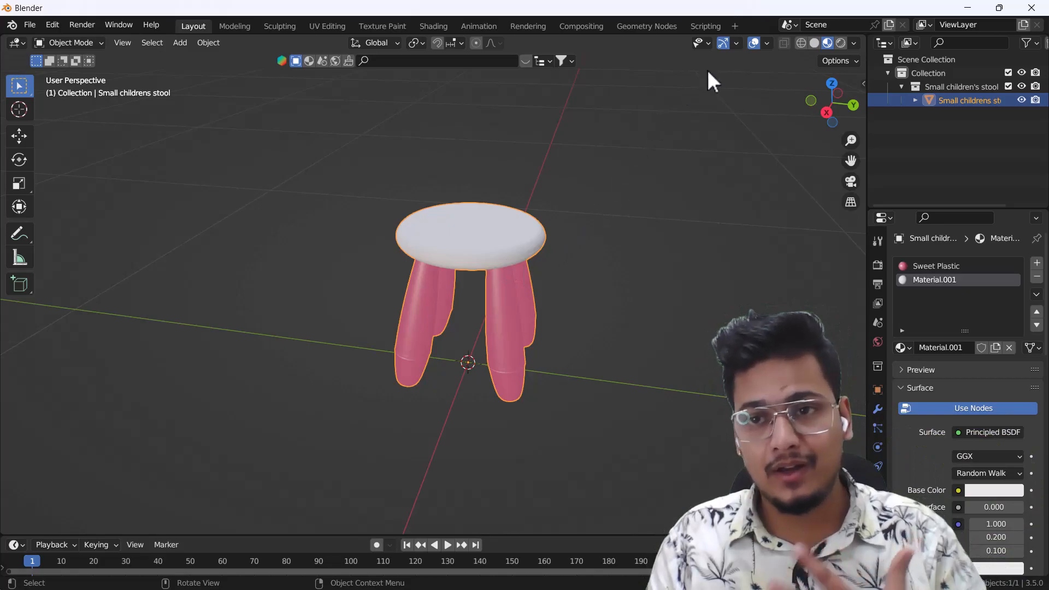
# Split the 3D viewport into two areas side by side and turn the new one into a Shader Editor without its sidebar
pyautogui.moveTo(867, 39); pyautogui.dragTo(445, 78)
pyautogui.click(461, 37)
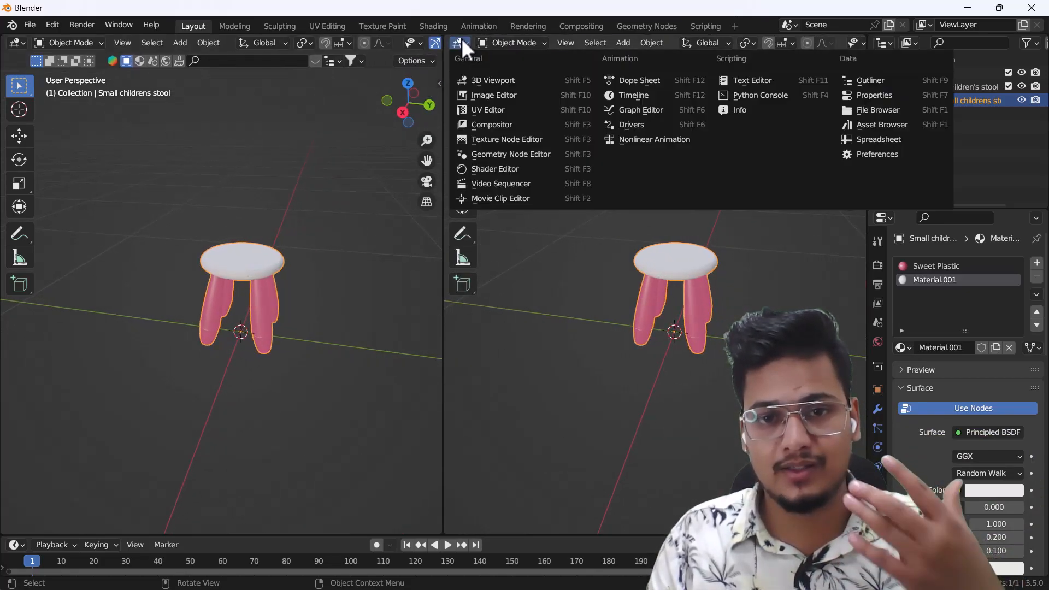
pyautogui.click(505, 169)
pyautogui.press('n')
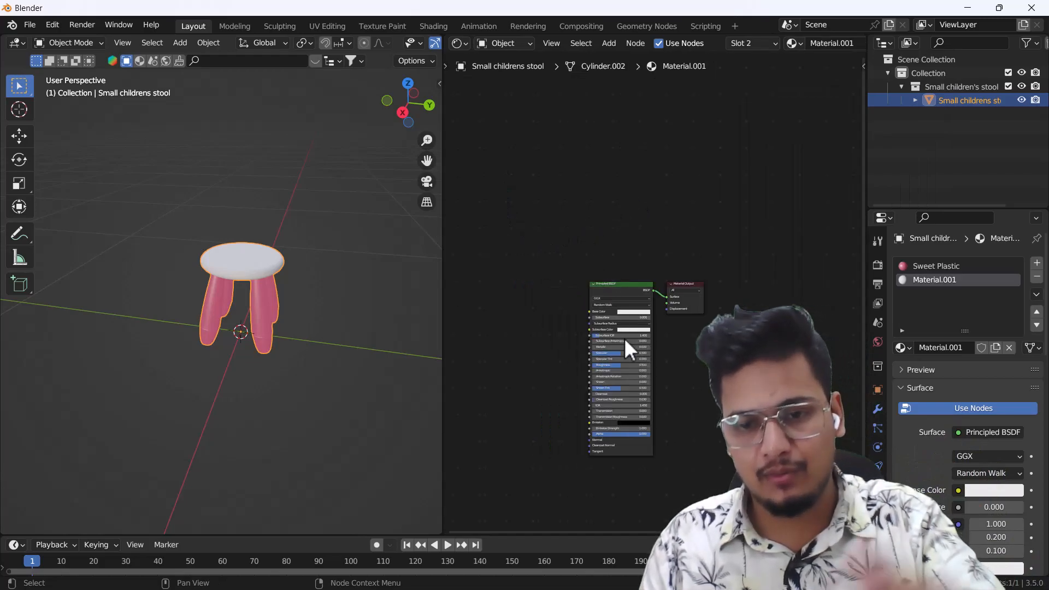
# Set the base color of the seat material's Principled BSDF to light green
pyautogui.scroll(5, 623, 322)
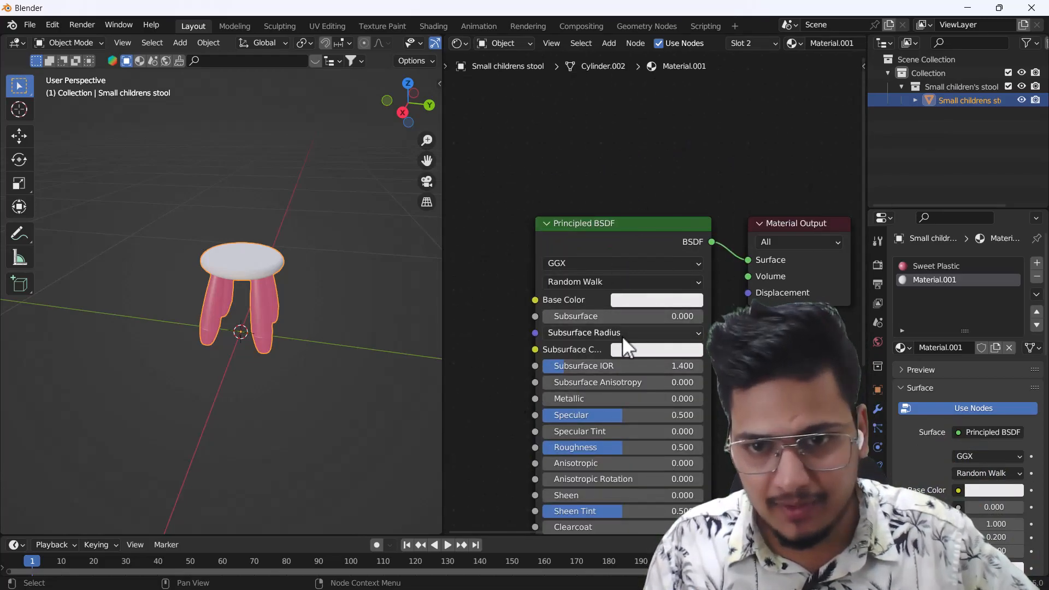
pyautogui.scroll(2, 623, 347)
pyautogui.click(698, 250)
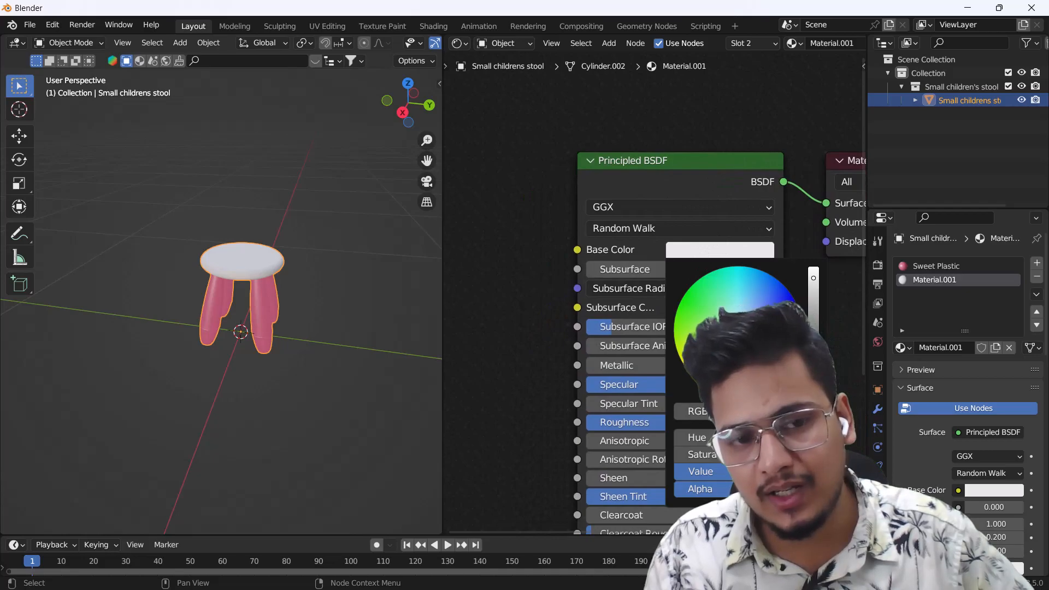
pyautogui.click(691, 287)
pyautogui.moveTo(690, 287); pyautogui.dragTo(710, 304)
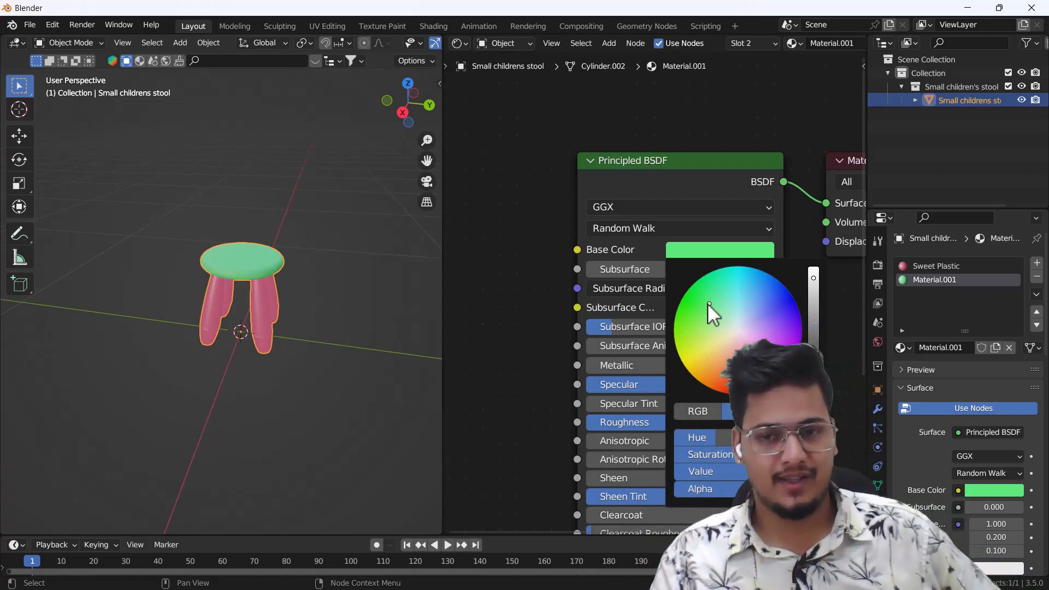
# Add linked Texture Coordinate, Mapping and Image Texture nodes to the Principled BSDF's base color of the seat material
pyautogui.scroll(-2, 501, 251)
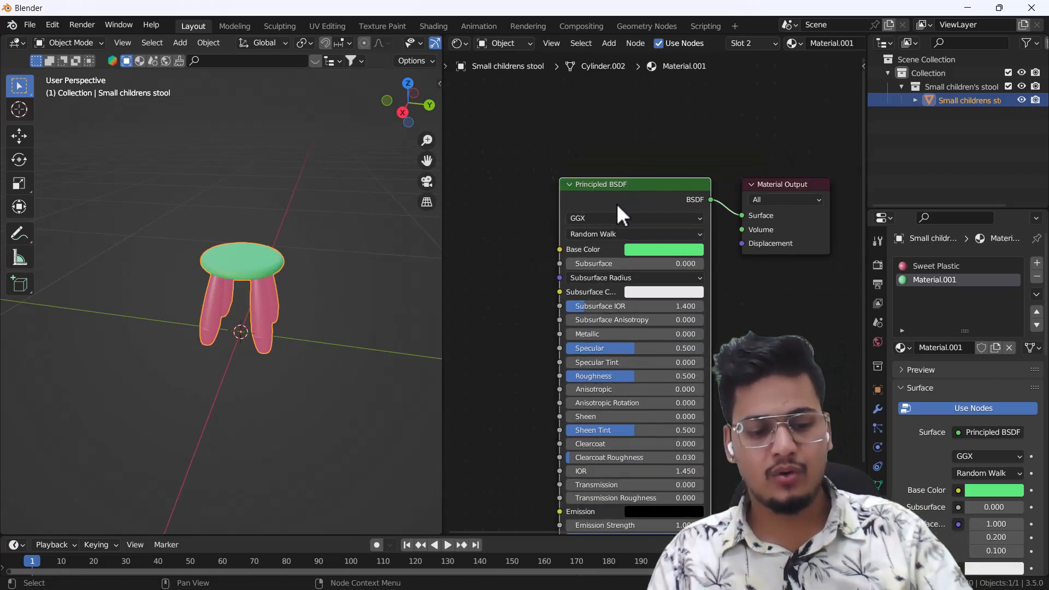
pyautogui.hotkey('ctrl', 'shift', 't')
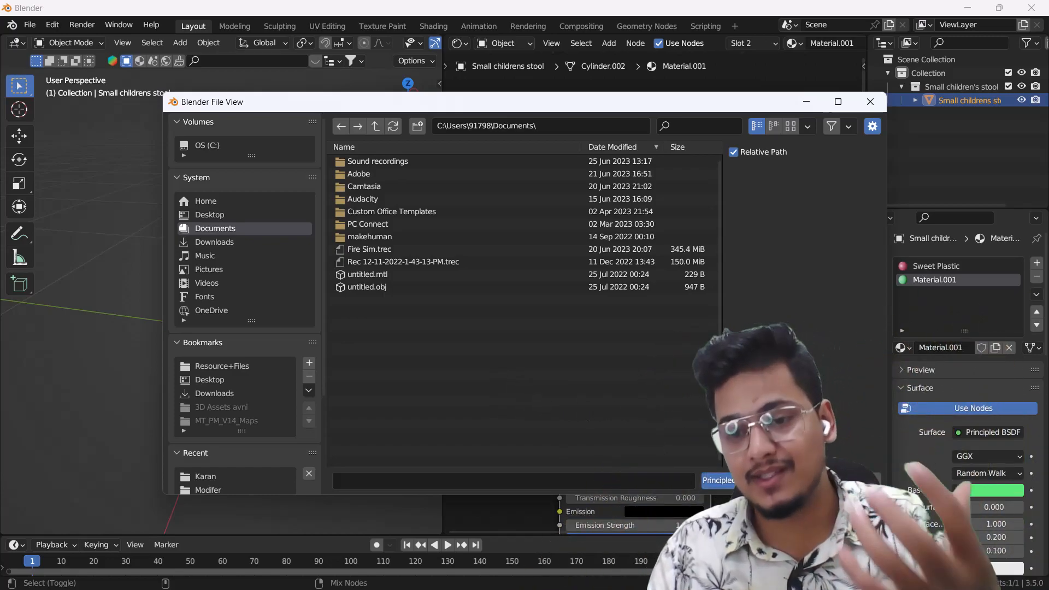
pyautogui.press('Escape')
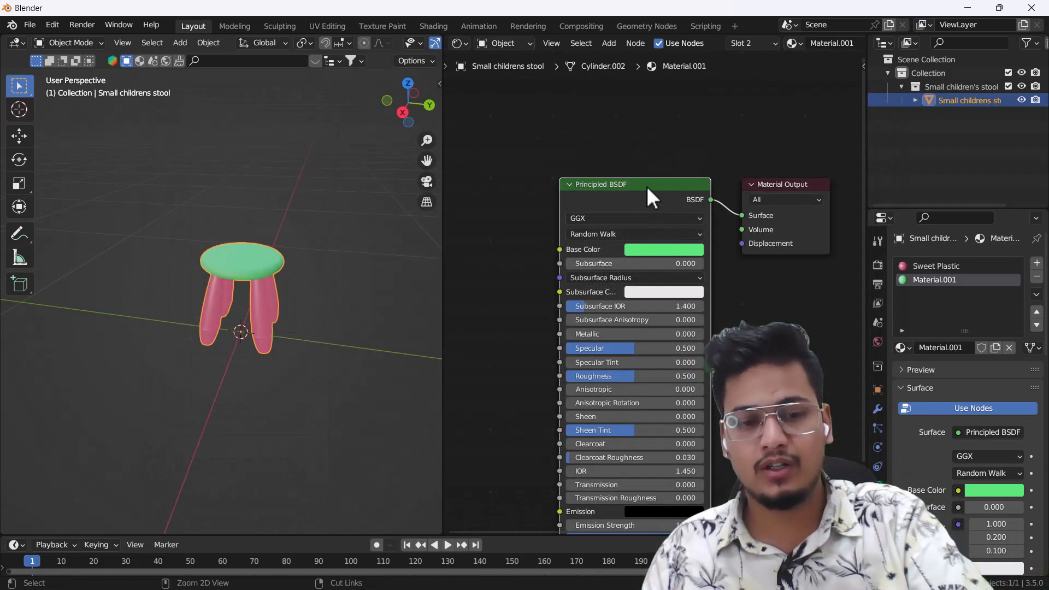
pyautogui.hotkey('ctrl', 't')
pyautogui.moveTo(542, 276); pyautogui.dragTo(721, 290, button='middle')
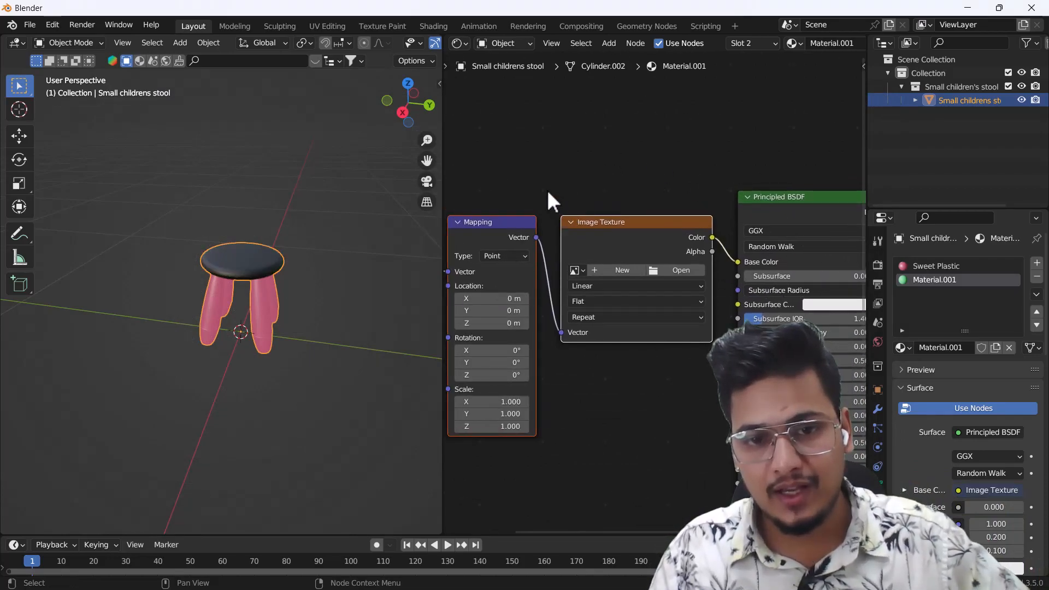
pyautogui.moveTo(516, 339); pyautogui.dragTo(594, 342, button='middle')
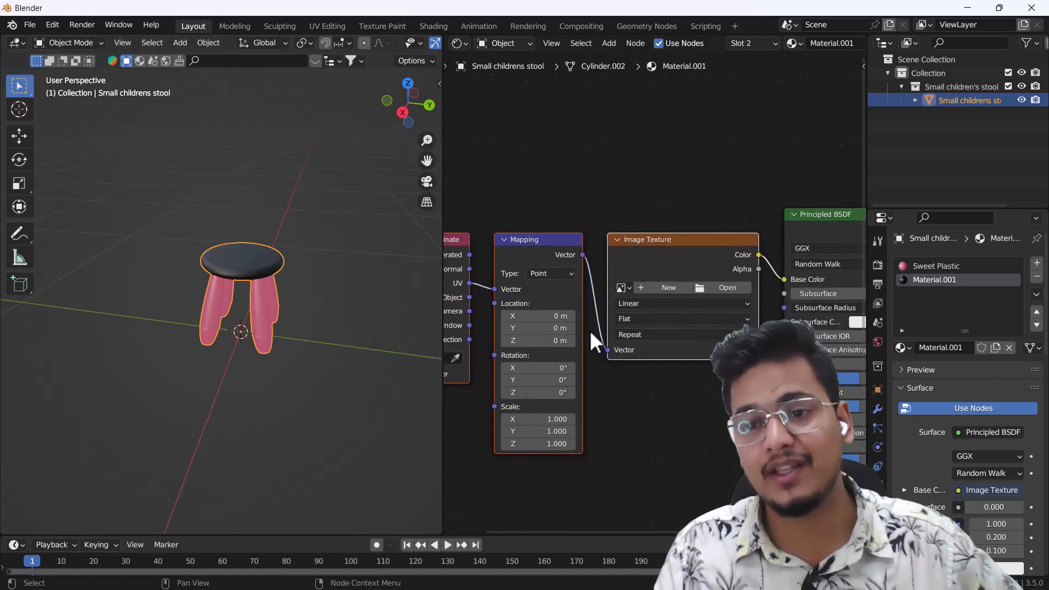
# Load "artificial intelligence bottle product.jpg" from the Downloads folder into the seat's Image Texture node
pyautogui.click(730, 286)
pyautogui.click(244, 243)
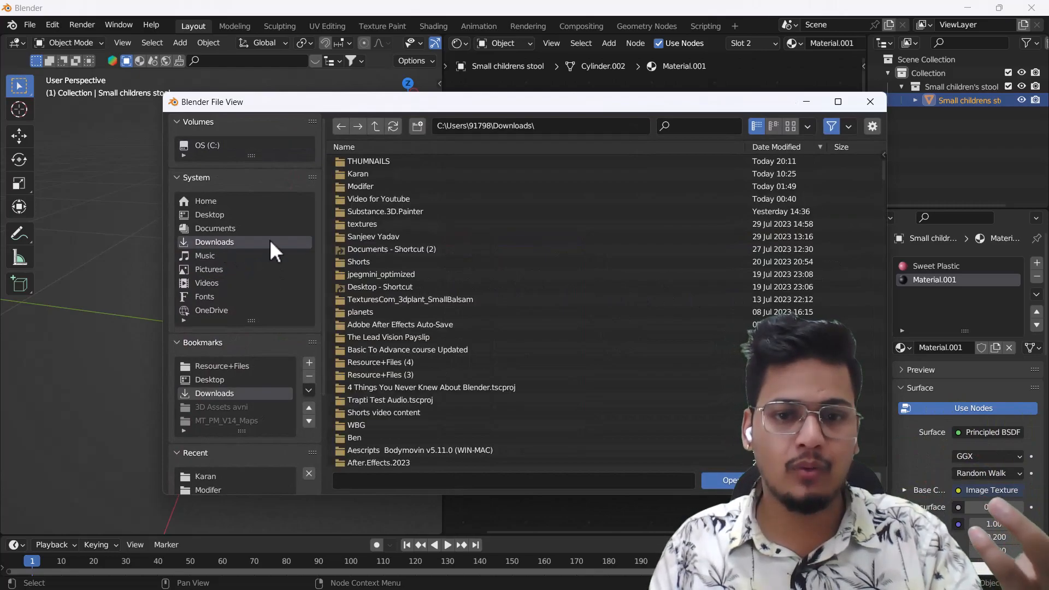
pyautogui.scroll(-15, 484, 289)
pyautogui.scroll(-15, 497, 352)
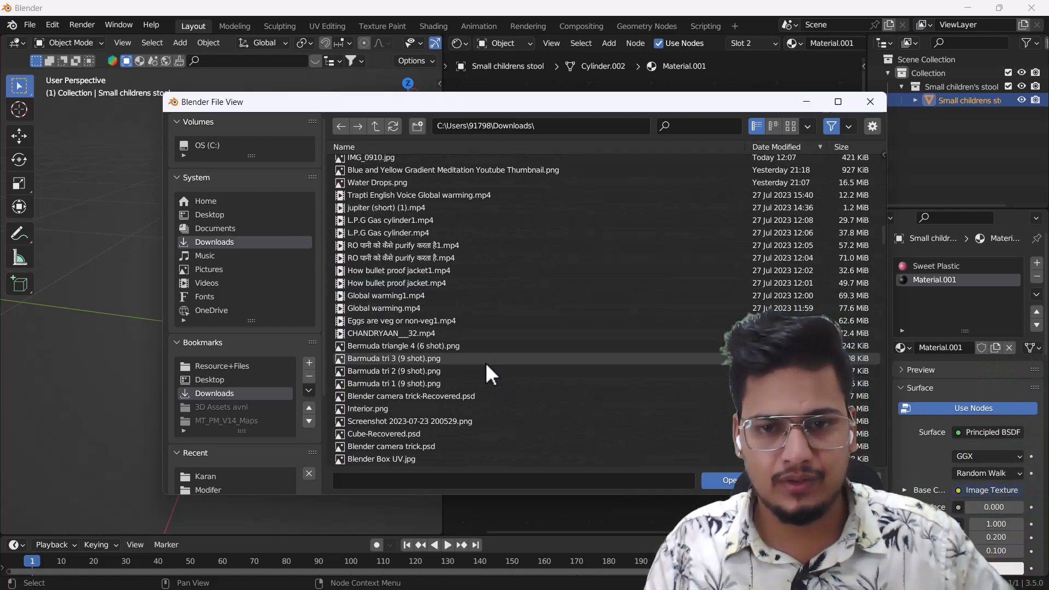
pyautogui.scroll(-10, 446, 330)
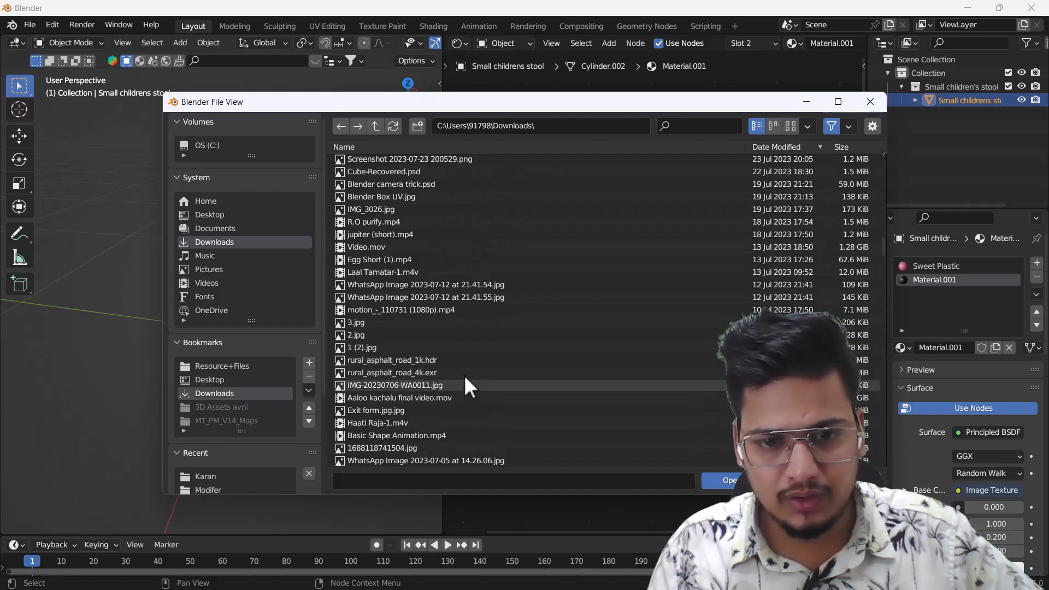
pyautogui.click(791, 126)
pyautogui.scroll(-6, 624, 323)
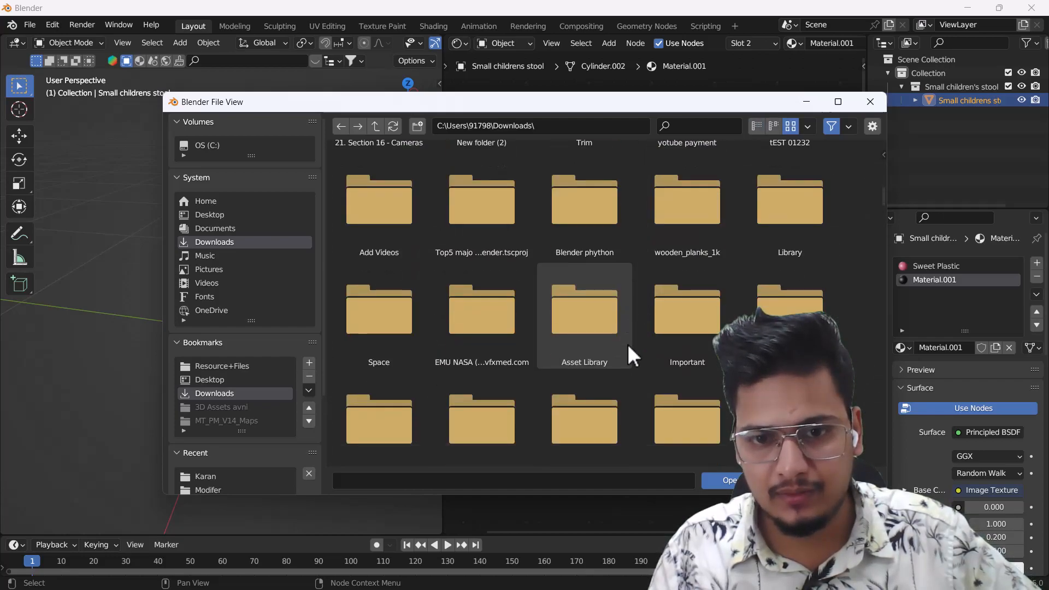
pyautogui.doubleClick(486, 260)
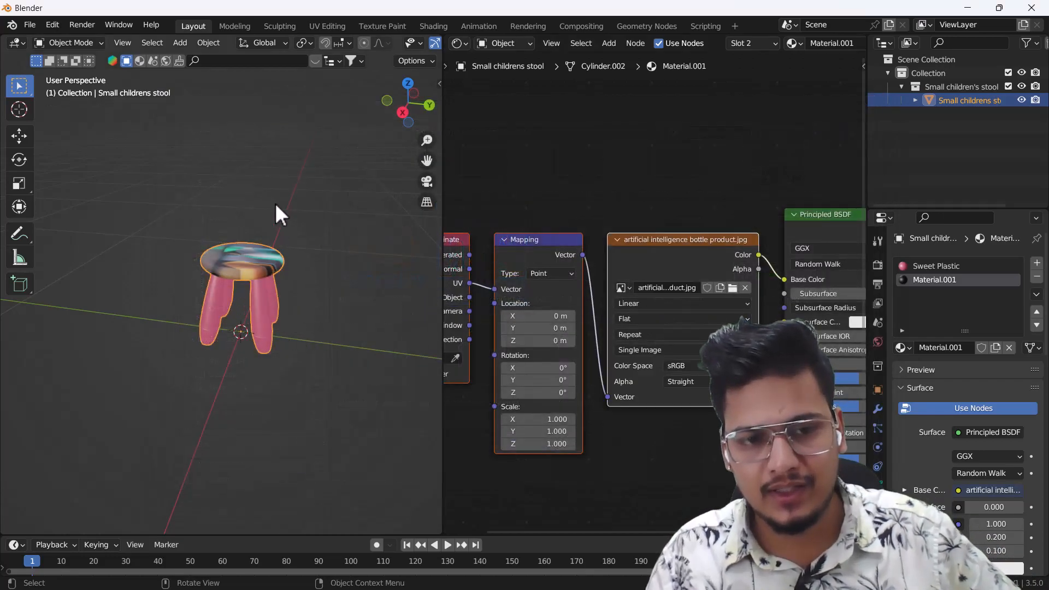
# In Edit Mode with face selection, select one horizontal face loop around the middle of each of the four legs
pyautogui.scroll(5, 250, 263)
pyautogui.moveTo(273, 243); pyautogui.dragTo(239, 229, button='middle')
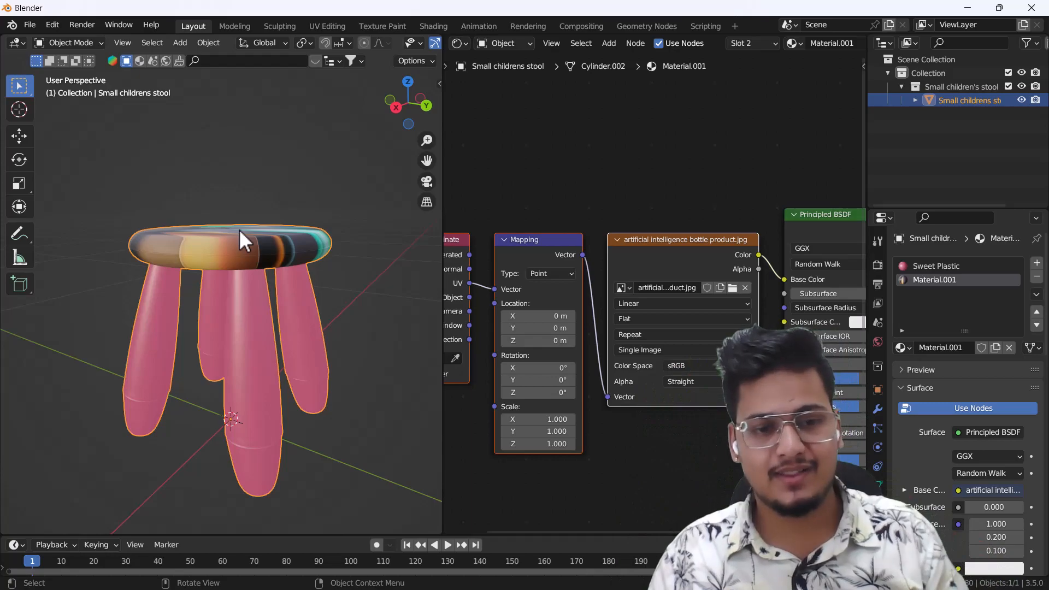
pyautogui.press('Tab')
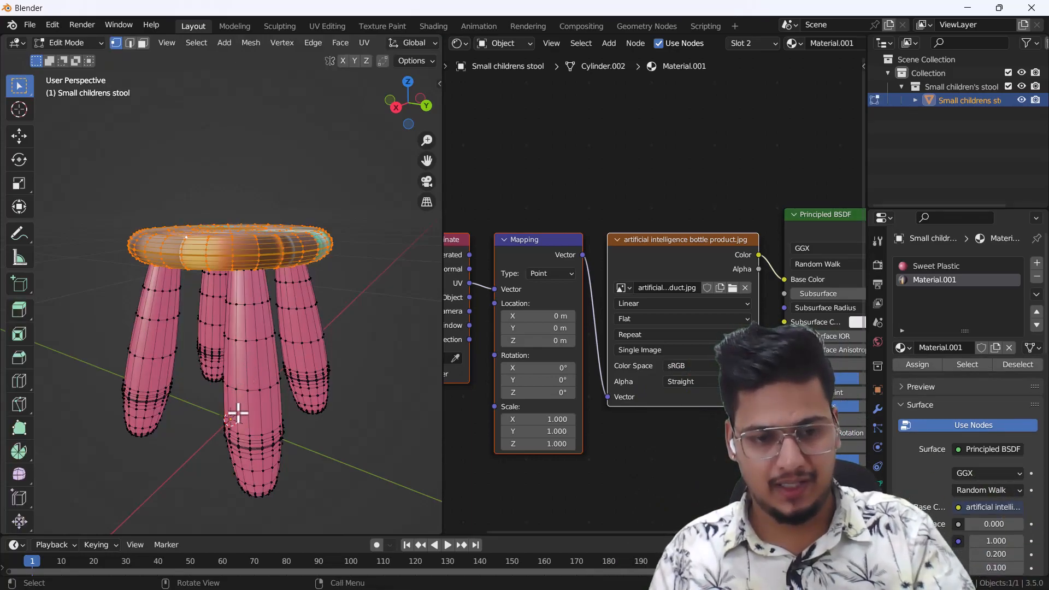
pyautogui.scroll(2, 260, 391)
pyautogui.press('3')
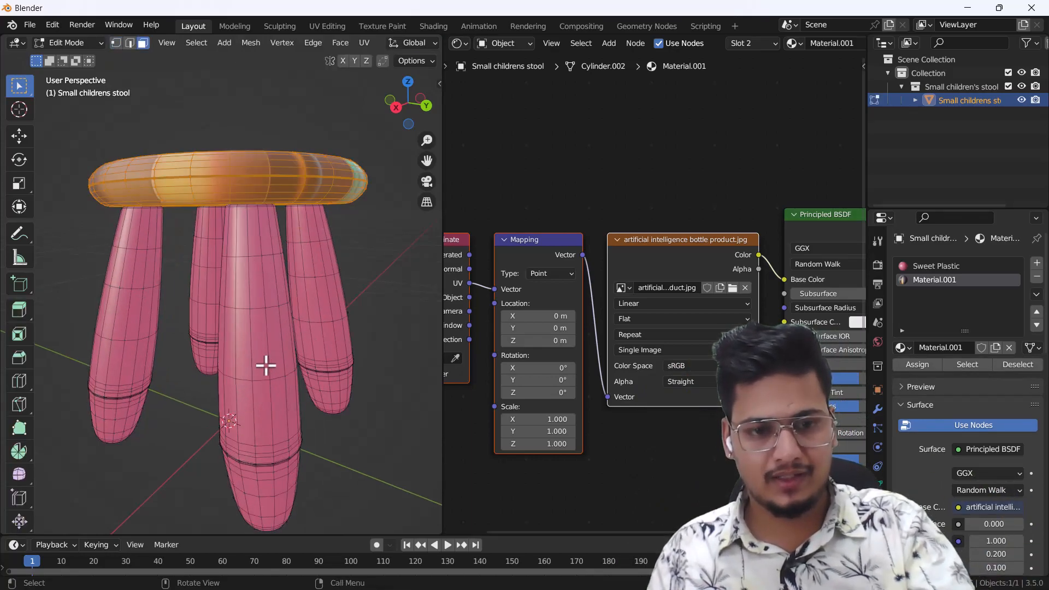
pyautogui.keyDown('alt'); pyautogui.click(251, 341); pyautogui.keyUp('alt')
pyautogui.keyDown('alt'); pyautogui.keyDown('shift'); pyautogui.click(119, 318); pyautogui.keyUp('shift'); pyautogui.keyUp('alt')
pyautogui.moveTo(322, 313); pyautogui.dragTo(246, 351, button='middle')
pyautogui.scroll(-3, 363, 335)
pyautogui.keyDown('alt'); pyautogui.keyDown('shift'); pyautogui.click(263, 367); pyautogui.keyUp('shift'); pyautogui.keyUp('alt')
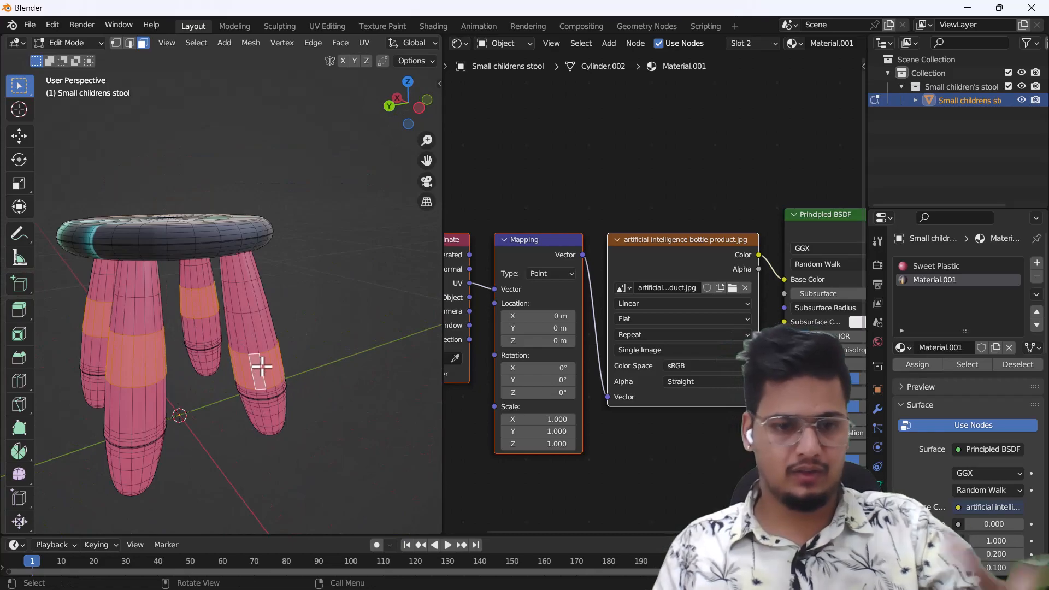
# Add a third material slot with a new material and assign it to the selected leg bands
pyautogui.click(1037, 263)
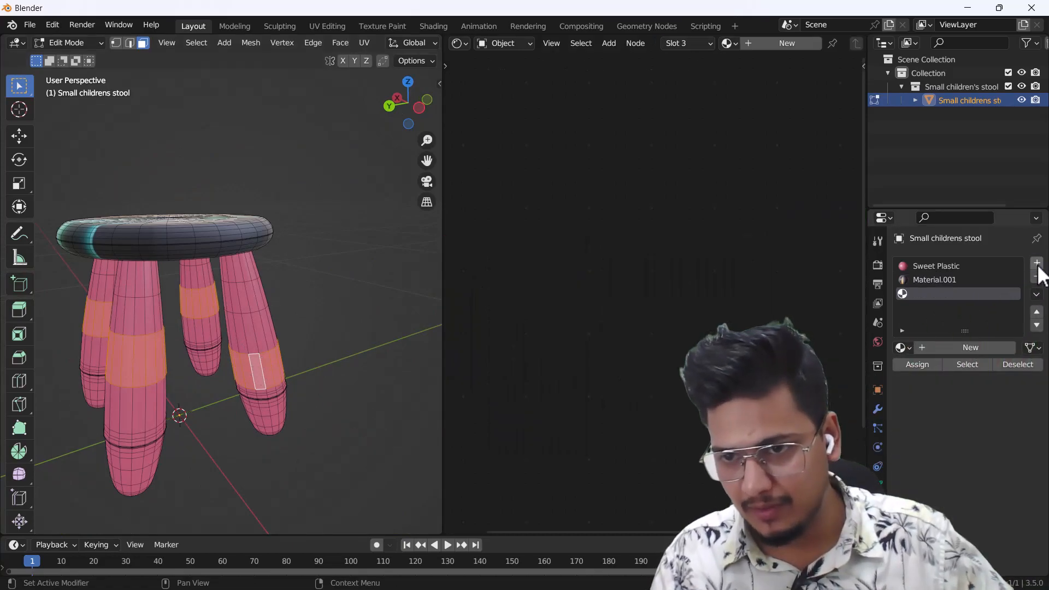
pyautogui.click(975, 345)
pyautogui.click(923, 365)
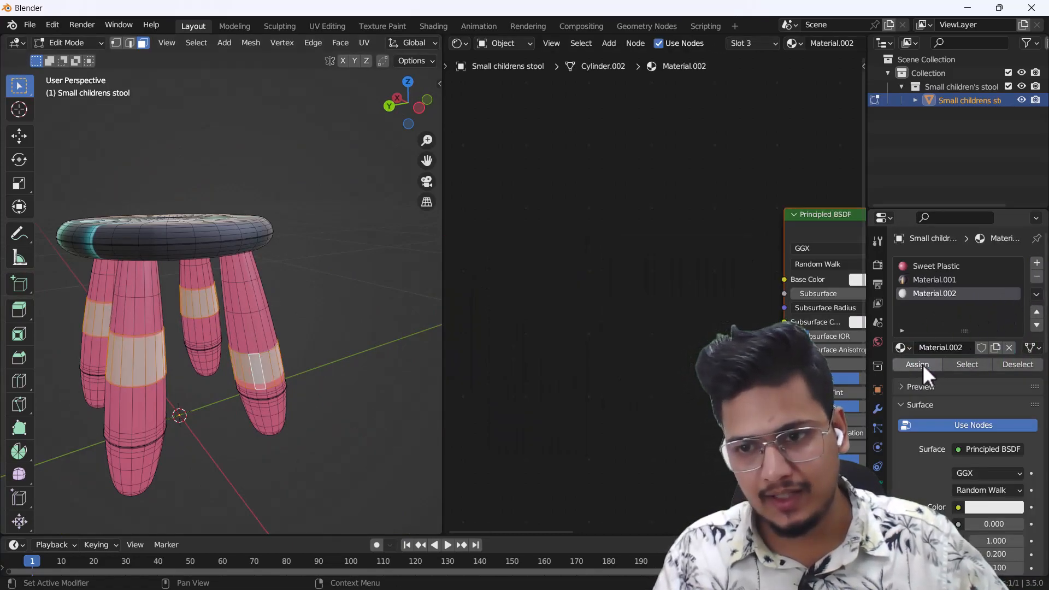
# Return to Object Mode and set the base color of the leg bands' material to pure red
pyautogui.scroll(-2, 575, 345)
pyautogui.press('Tab')
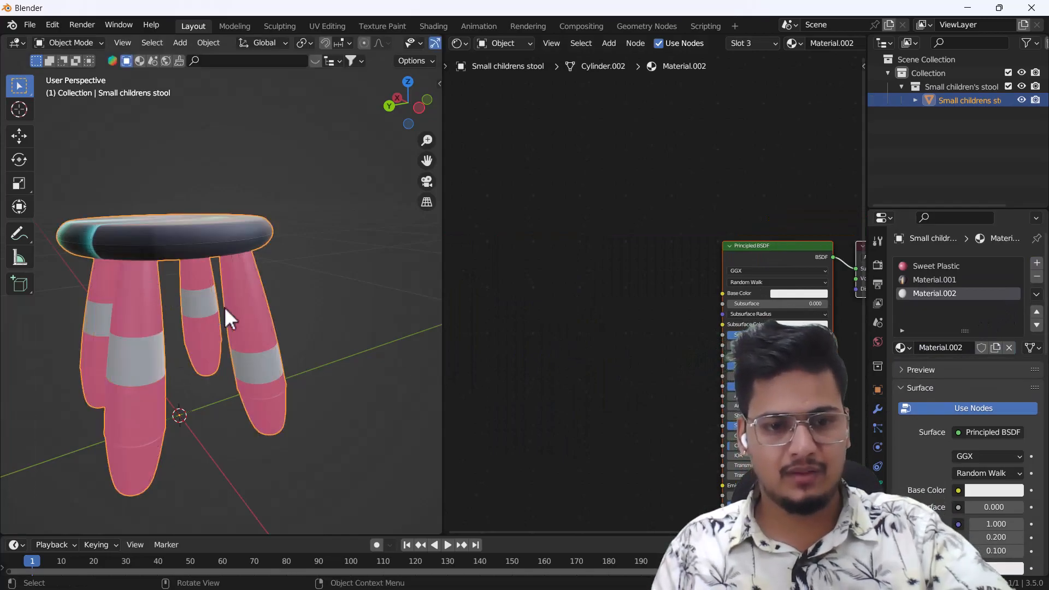
pyautogui.click(795, 294)
pyautogui.moveTo(789, 204); pyautogui.dragTo(808, 229)
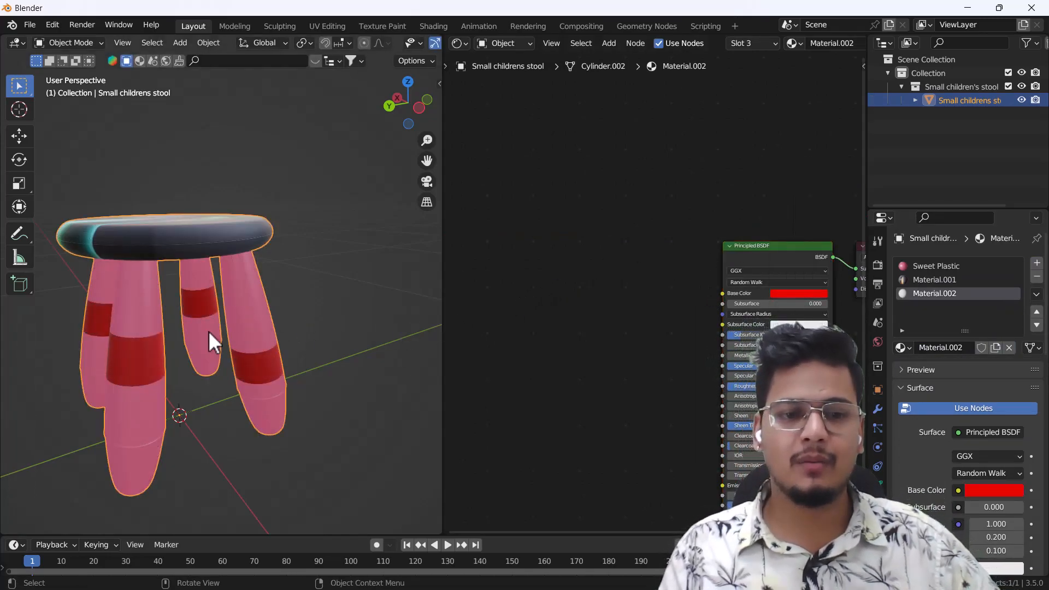
# Enter Edit Mode on the stool with the lower part of the front legs in close view
pyautogui.scroll(-4, 184, 372)
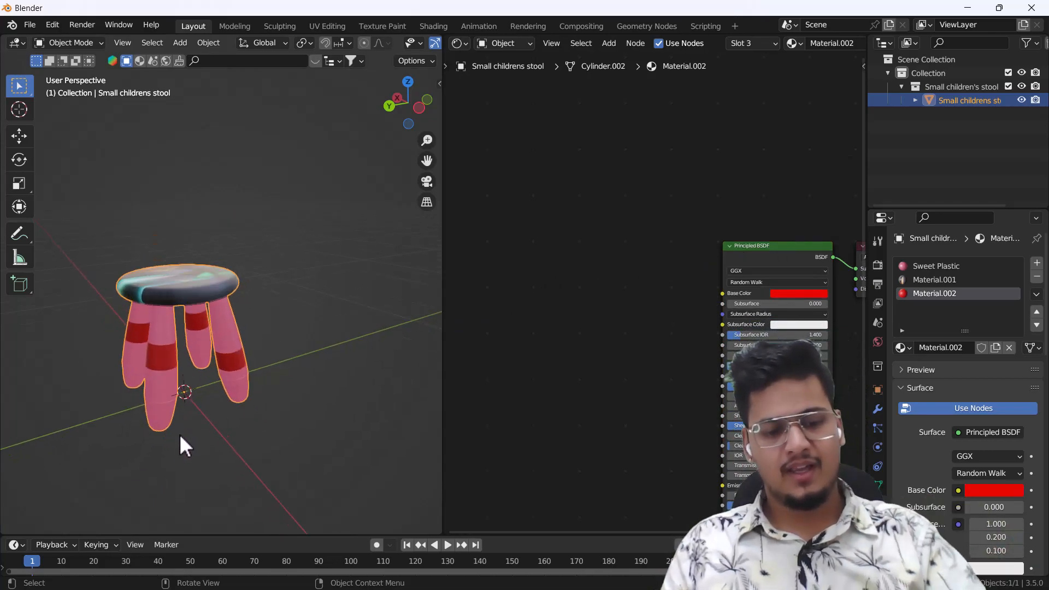
pyautogui.scroll(4, 185, 412)
pyautogui.keyDown('shift'); pyautogui.moveTo(190, 401); pyautogui.dragTo(231, 362, button='middle'); pyautogui.keyUp('shift')
pyautogui.scroll(3, 171, 283)
pyautogui.press('Tab')
pyautogui.scroll(2, 272, 246)
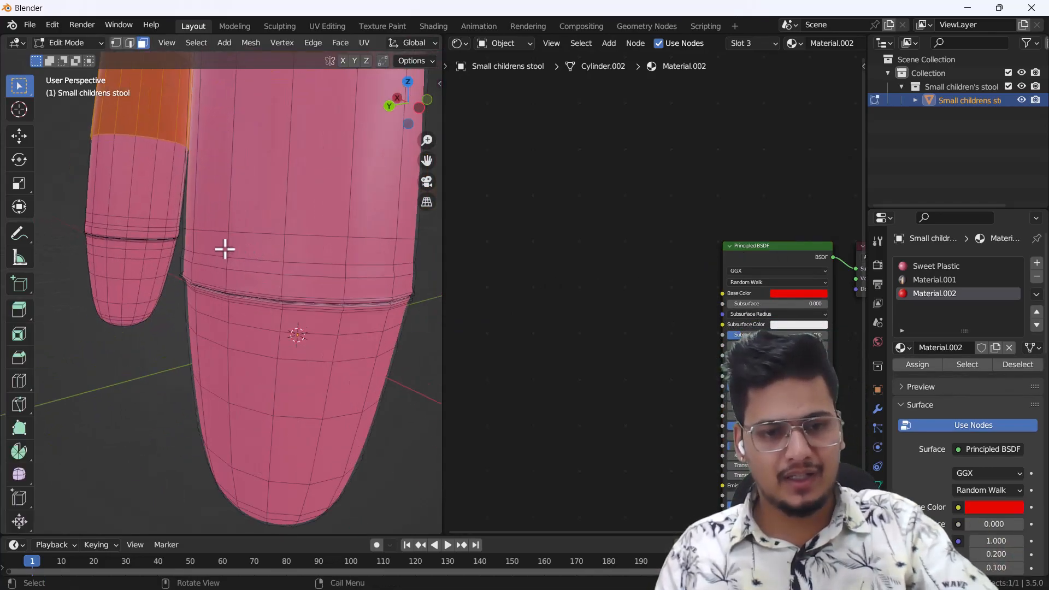
pyautogui.keyDown('alt'); pyautogui.click(227, 246); pyautogui.keyUp('alt')
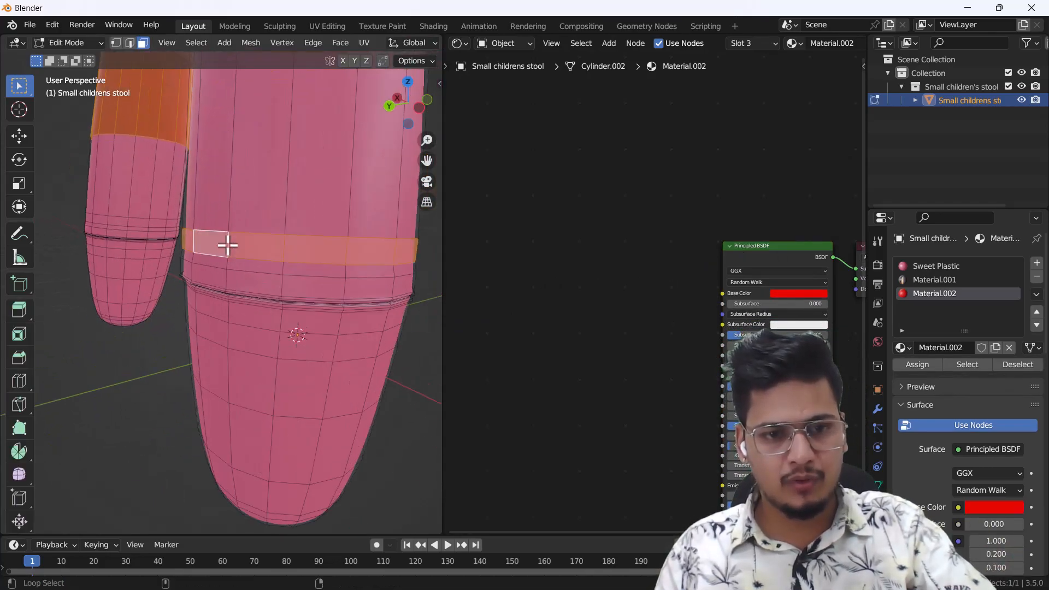
pyautogui.keyDown('alt'); pyautogui.keyDown('shift'); pyautogui.click(125, 221); pyautogui.keyUp('shift'); pyautogui.keyUp('alt')
pyautogui.scroll(-5, 134, 229)
pyautogui.keyDown('shift'); pyautogui.moveTo(132, 236); pyautogui.dragTo(241, 237, button='middle'); pyautogui.keyUp('shift')
pyautogui.click(191, 250)
pyautogui.keyDown('alt'); pyautogui.keyDown('shift'); pyautogui.click(253, 244); pyautogui.keyUp('shift'); pyautogui.keyUp('alt')
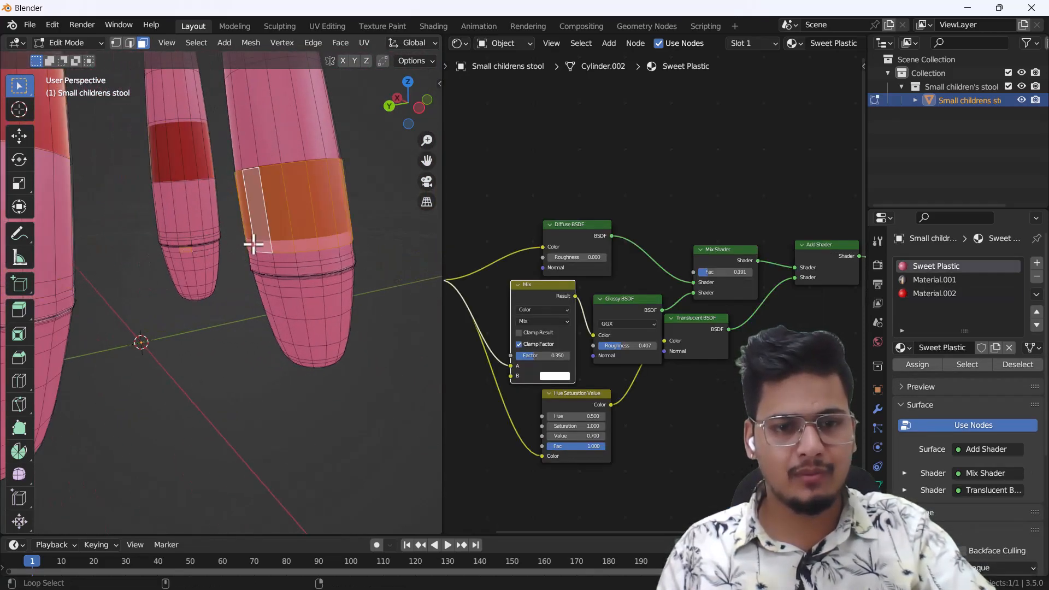
pyautogui.click(253, 245)
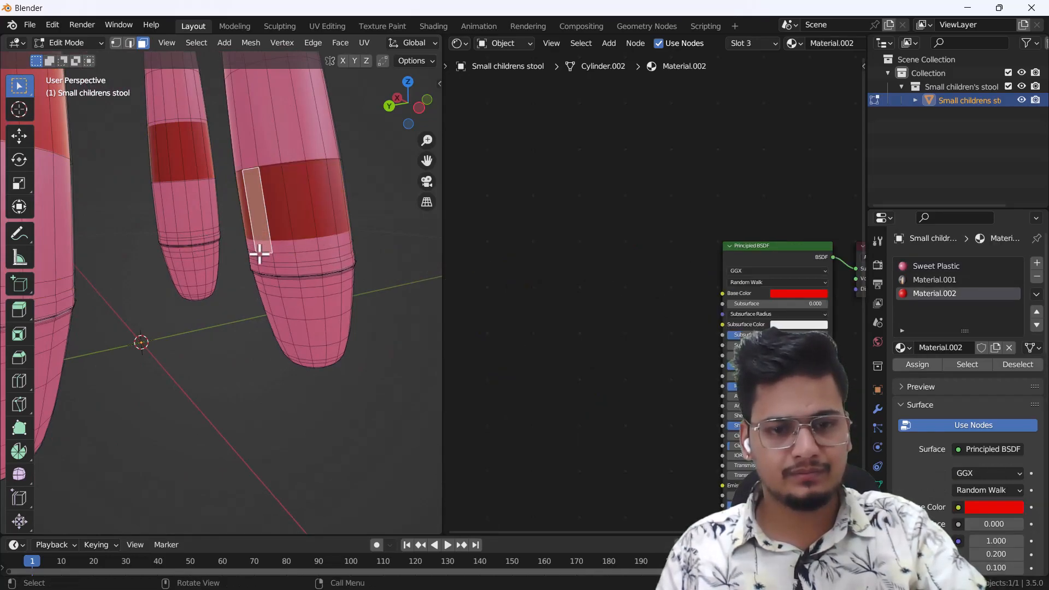
# Select one horizontal face loop just below the red band and above the groove on each of the four legs
pyautogui.click(259, 257)
pyautogui.keyDown('alt'); pyautogui.click(259, 258); pyautogui.keyUp('alt')
pyautogui.keyDown('alt'); pyautogui.keyDown('shift'); pyautogui.click(184, 240); pyautogui.keyUp('shift'); pyautogui.keyUp('alt')
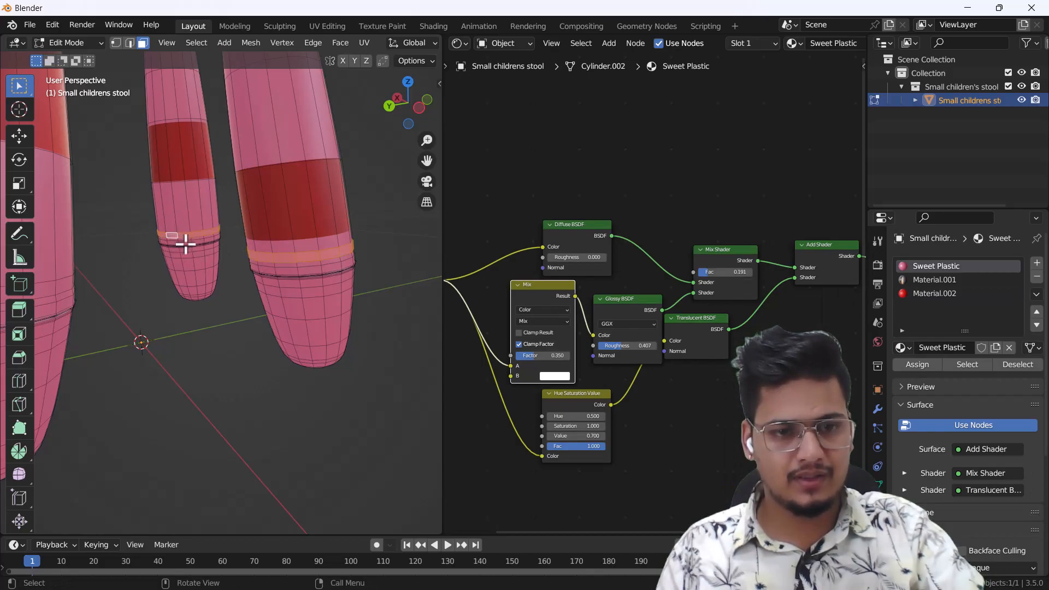
pyautogui.scroll(-6, 185, 245)
pyautogui.keyDown('shift'); pyautogui.moveTo(185, 245); pyautogui.dragTo(238, 257, button='middle'); pyautogui.keyUp('shift')
pyautogui.scroll(6, 219, 243)
pyautogui.keyDown('alt'); pyautogui.click(213, 225); pyautogui.keyUp('alt')
pyautogui.keyDown('alt'); pyautogui.keyDown('shift'); pyautogui.click(150, 216); pyautogui.keyUp('shift'); pyautogui.keyUp('alt')
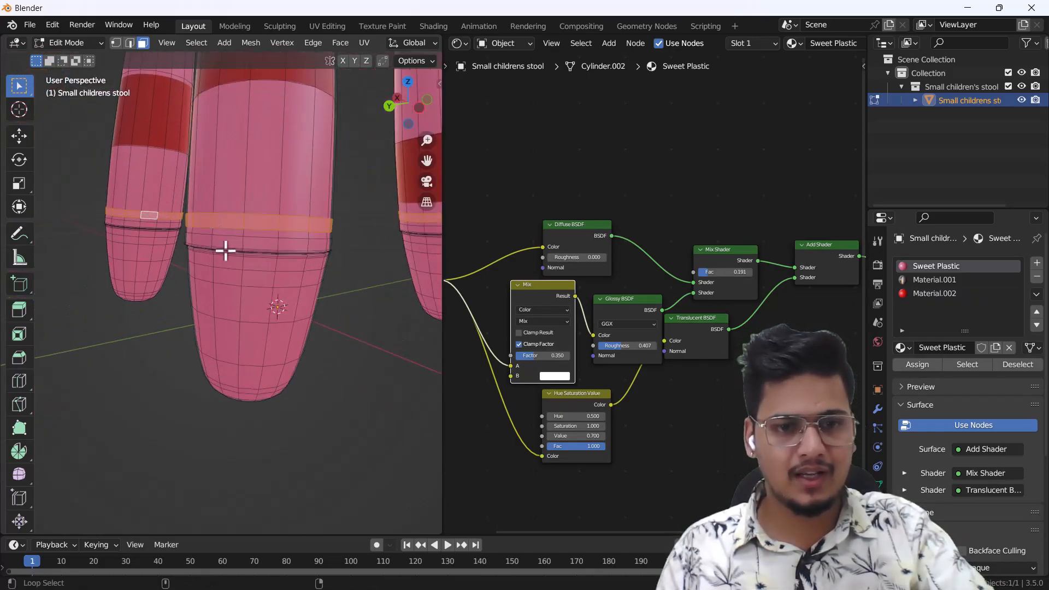
# Add a fourth material slot with a new material and assign it to the selected lower leg loops
pyautogui.click(1037, 277)
pyautogui.click(1037, 263)
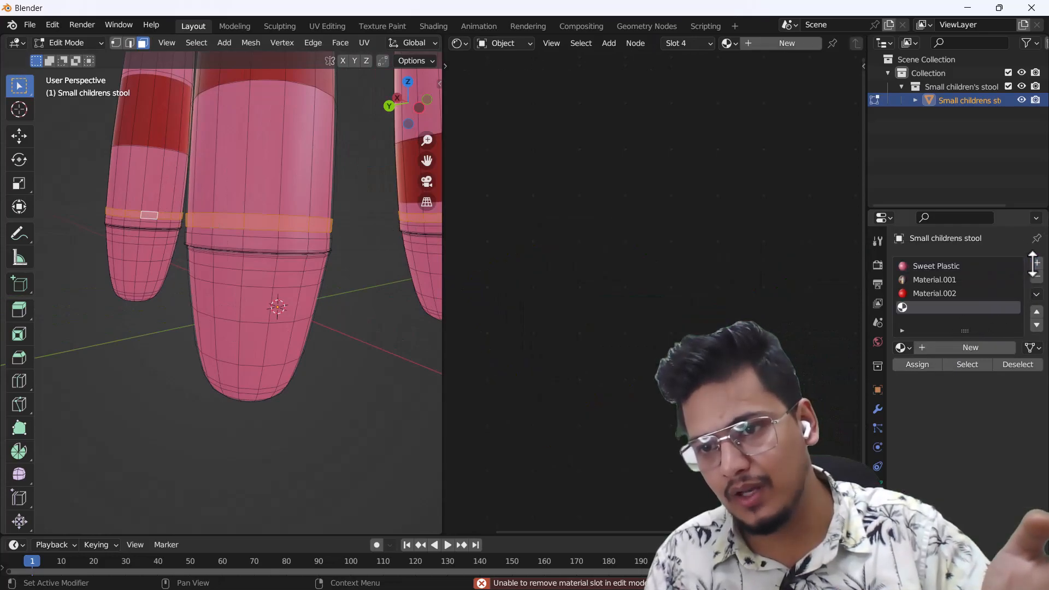
pyautogui.click(954, 348)
pyautogui.click(922, 361)
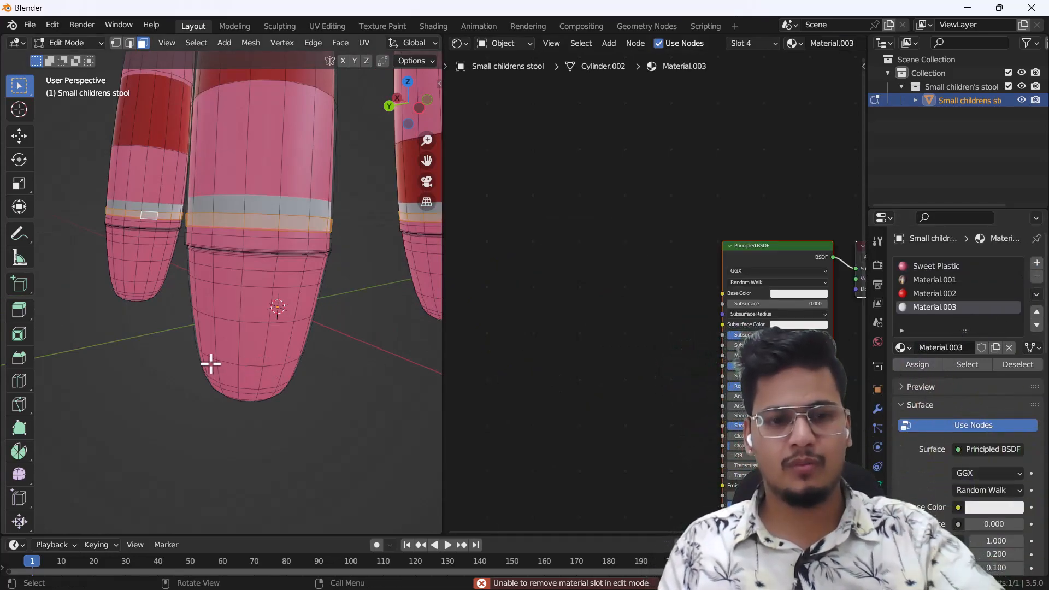
# Return to Object Mode and set the base color of the lower leg bands' material to yellow, with hue 0.182 and saturation 1.000
pyautogui.press('Tab')
pyautogui.click(799, 293)
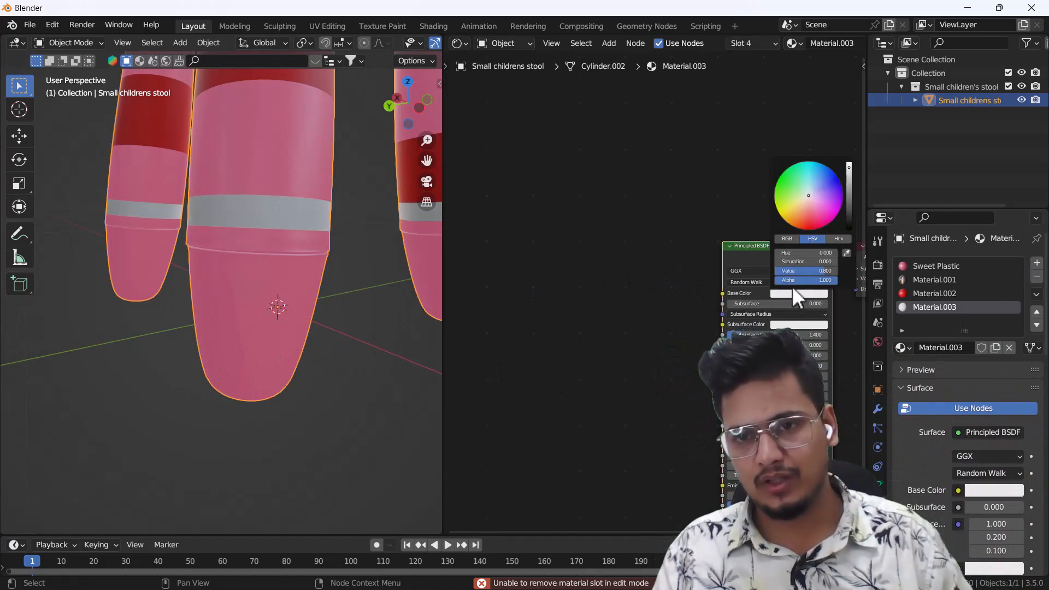
pyautogui.moveTo(787, 206); pyautogui.dragTo(778, 211)
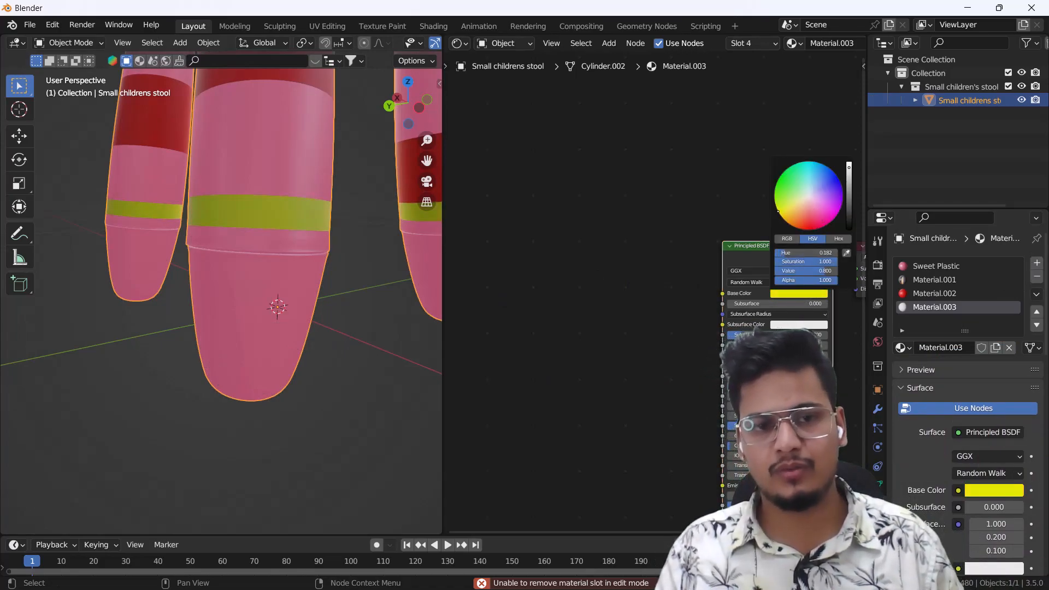
pyautogui.scroll(-6, 185, 382)
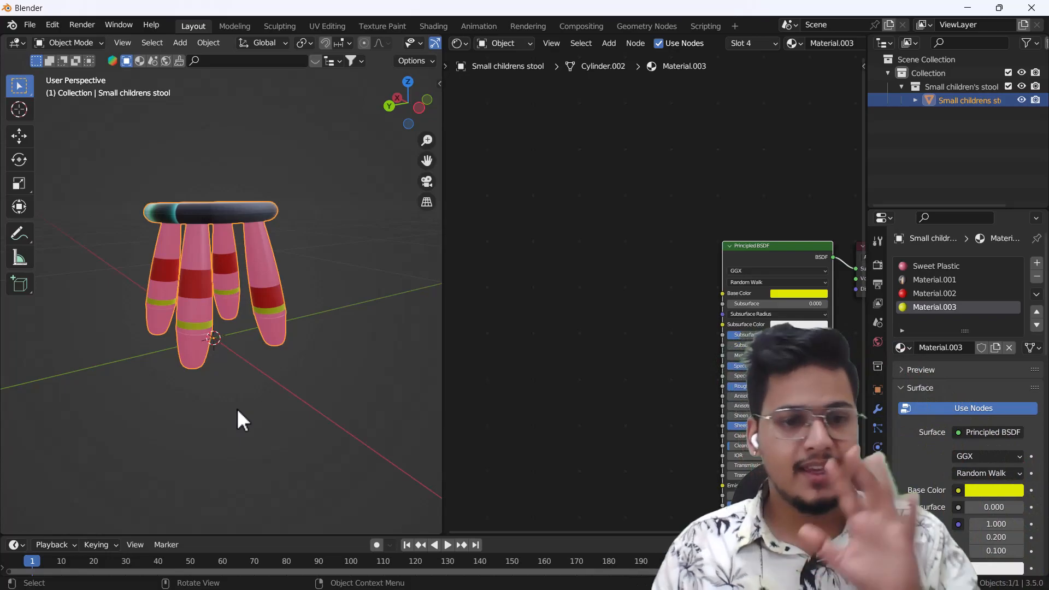
# In Edit Mode, select the wide ring of faces on the seat's top and assign it a new material in a fifth slot
pyautogui.moveTo(258, 341); pyautogui.dragTo(240, 254, button='middle')
pyautogui.press('Tab')
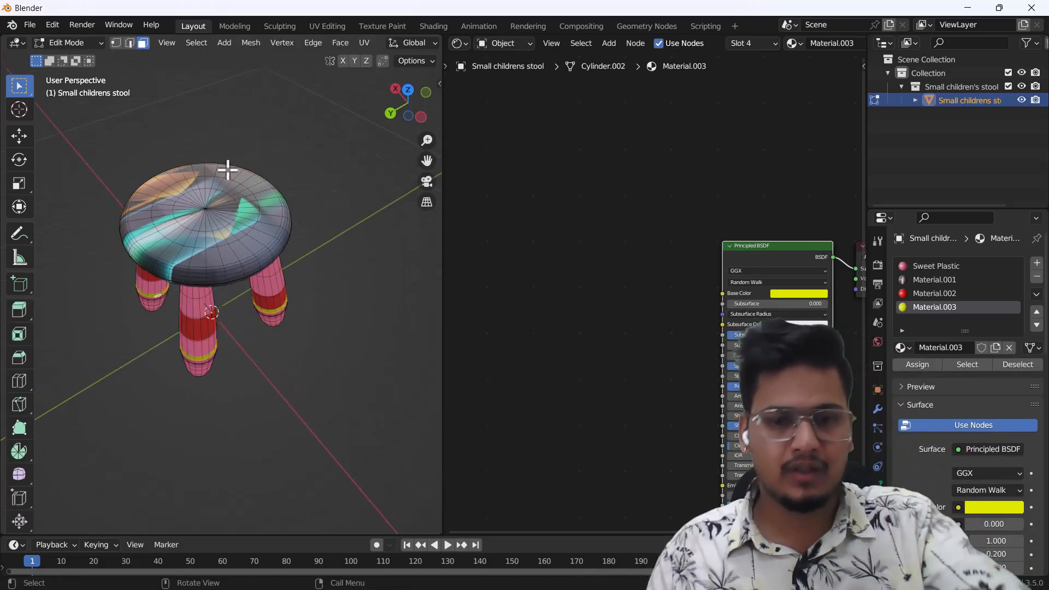
pyautogui.click(232, 254)
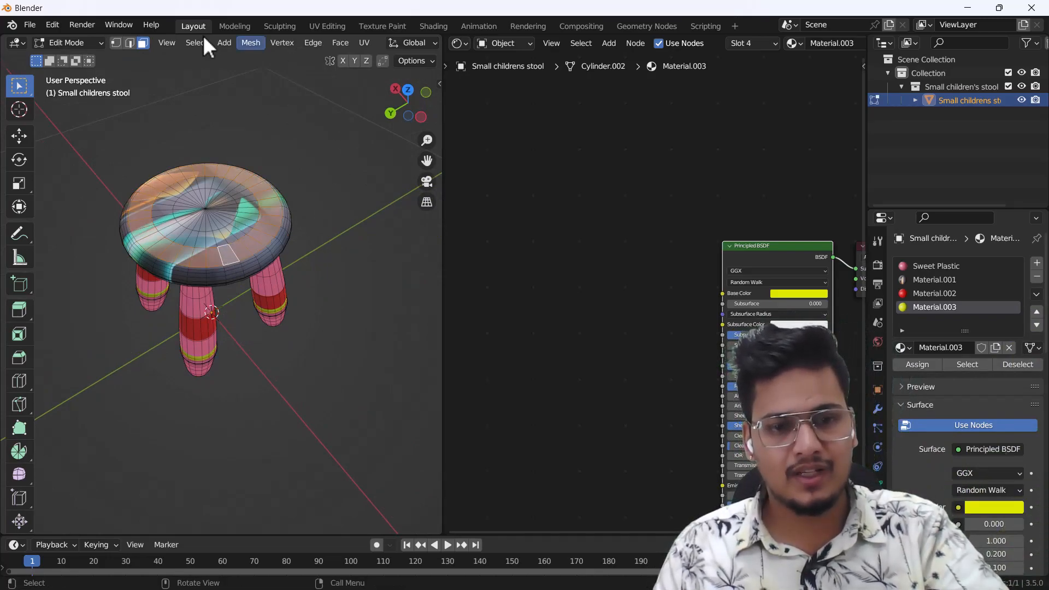
pyautogui.click(1037, 263)
pyautogui.click(952, 348)
pyautogui.click(918, 364)
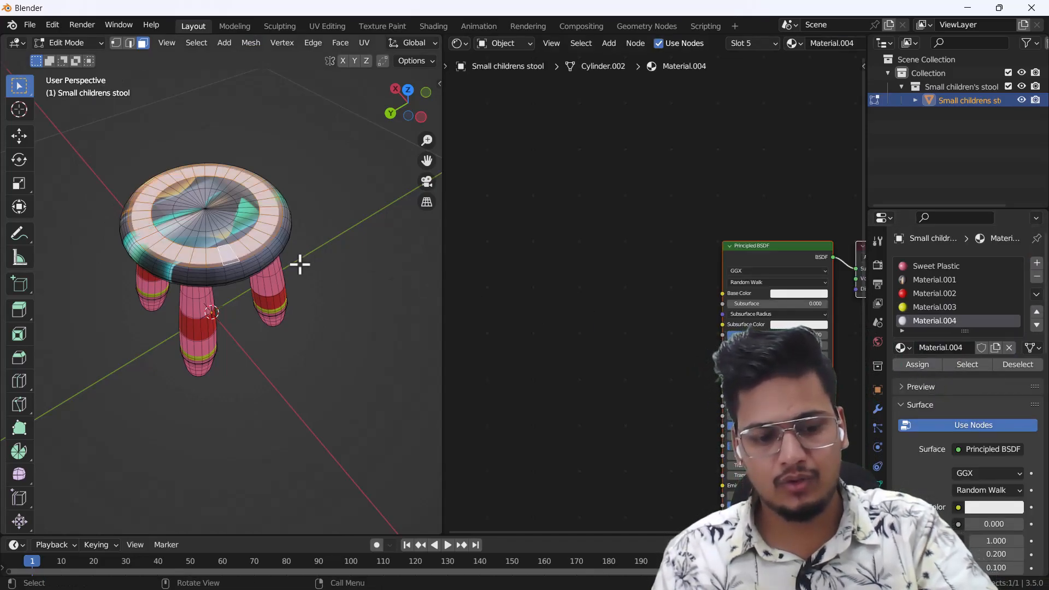
# Return to Object Mode, set the base color of the seat ring's material to cyan, and reselect the stool
pyautogui.press('Tab')
pyautogui.click(790, 293)
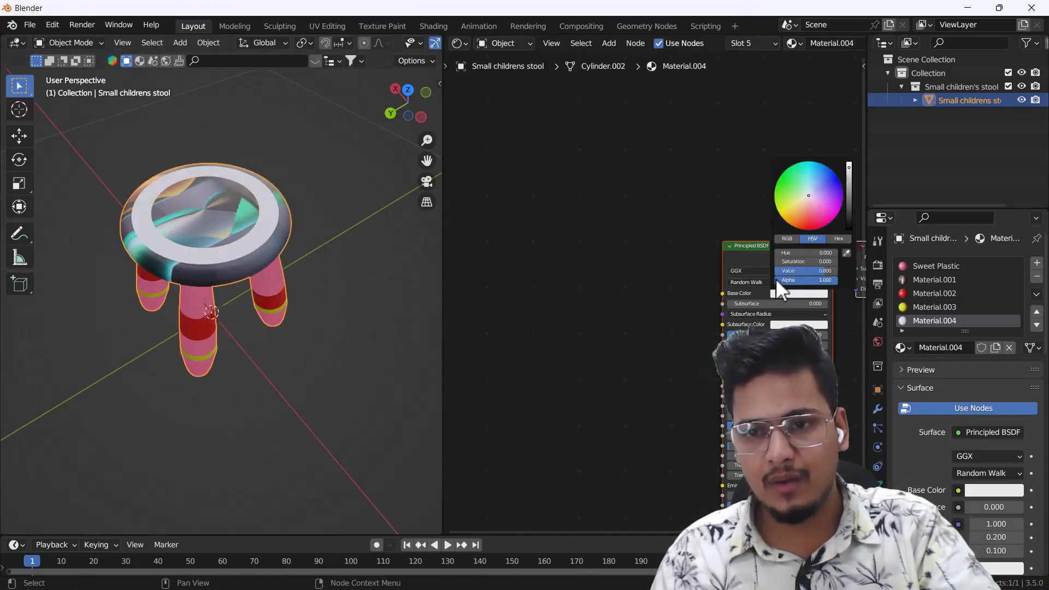
pyautogui.click(783, 173)
pyautogui.moveTo(783, 172); pyautogui.dragTo(809, 162)
pyautogui.click(352, 303)
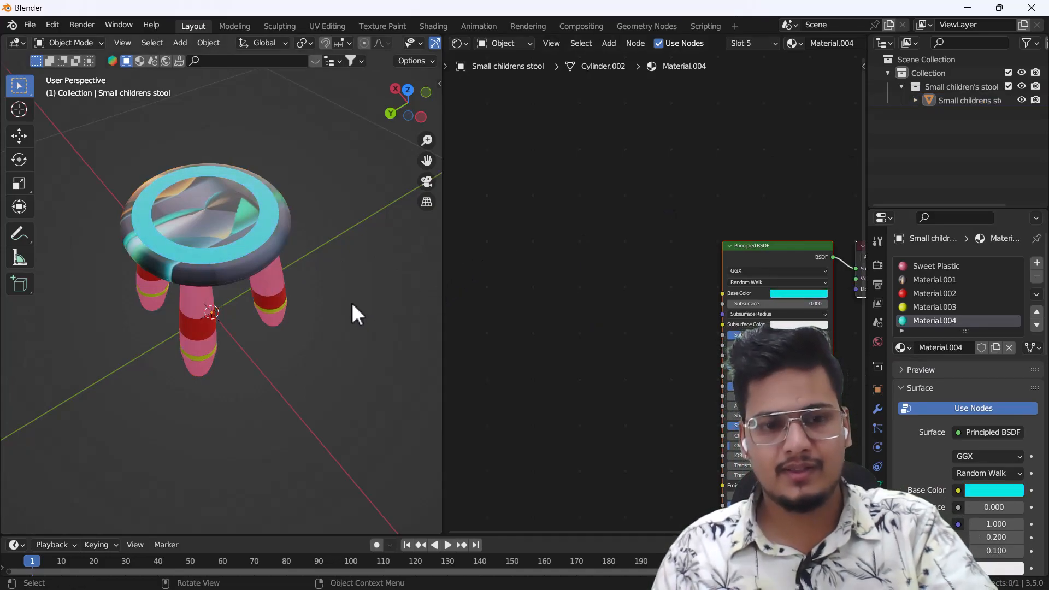
pyautogui.scroll(-4, 300, 312)
pyautogui.moveTo(266, 327); pyautogui.dragTo(220, 272, button='middle')
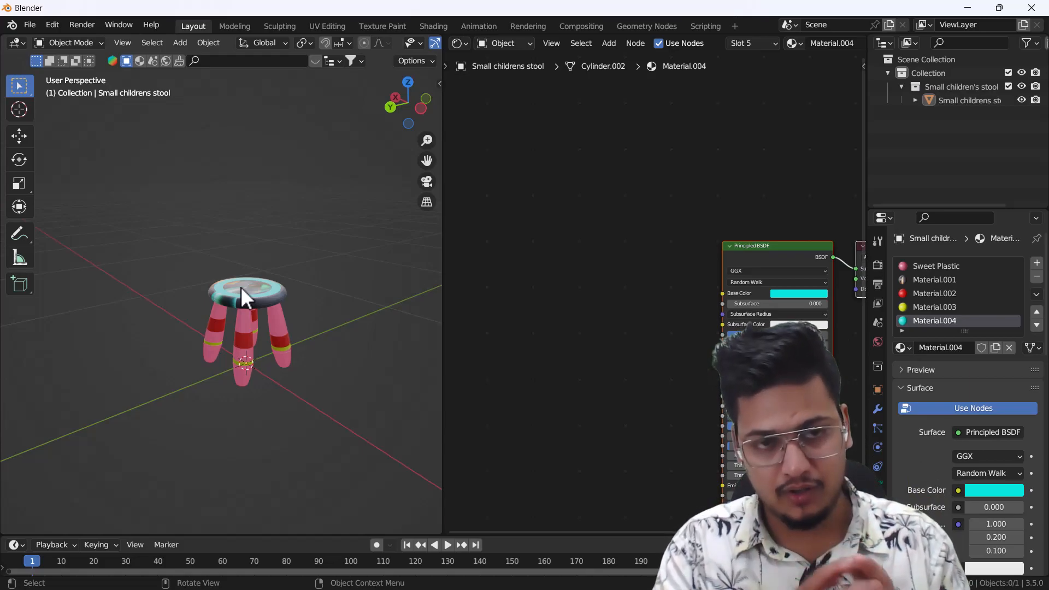
pyautogui.click(241, 287)
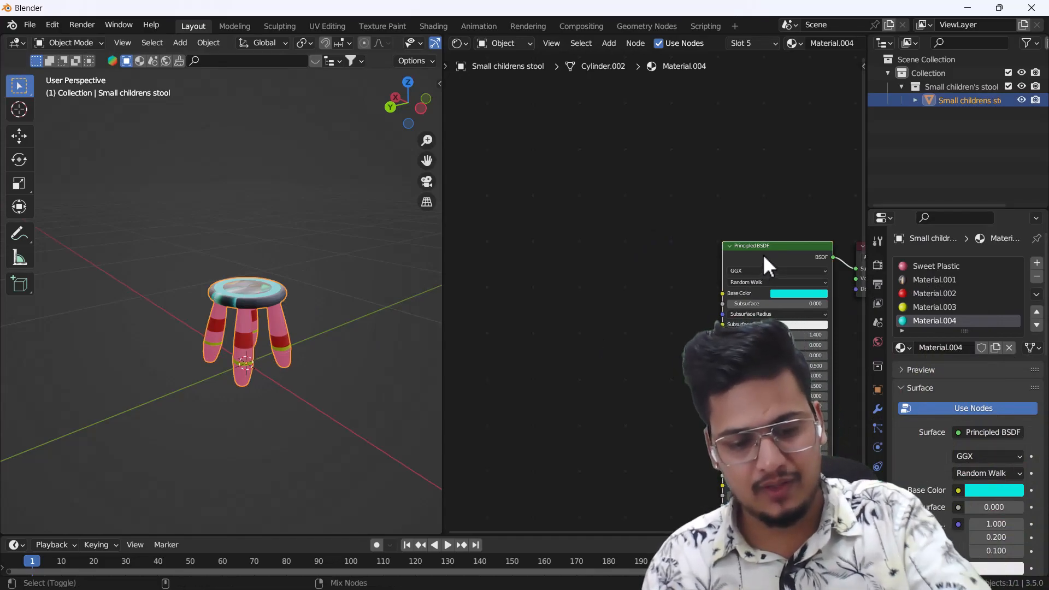
pyautogui.hotkey('ctrl', 'shift', 't')
pyautogui.scroll(-3, 568, 320)
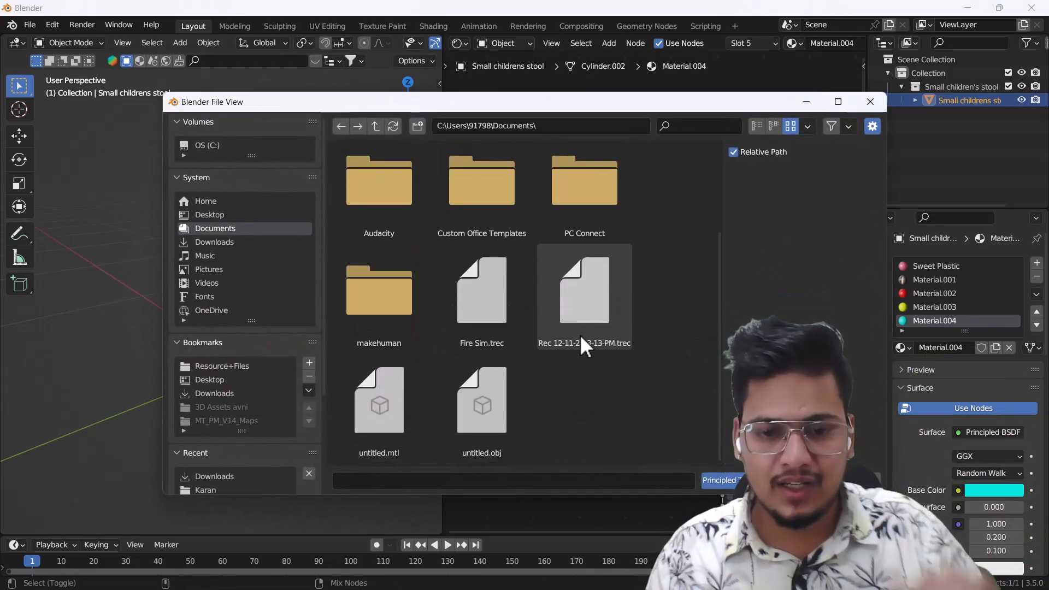
pyautogui.scroll(3, 559, 389)
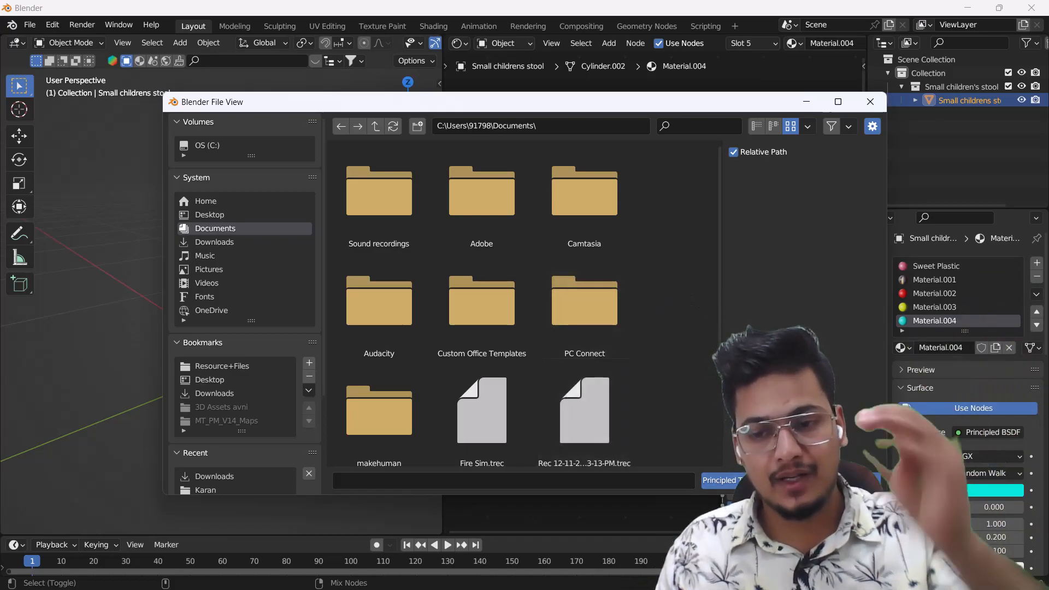
pyautogui.click(837, 481)
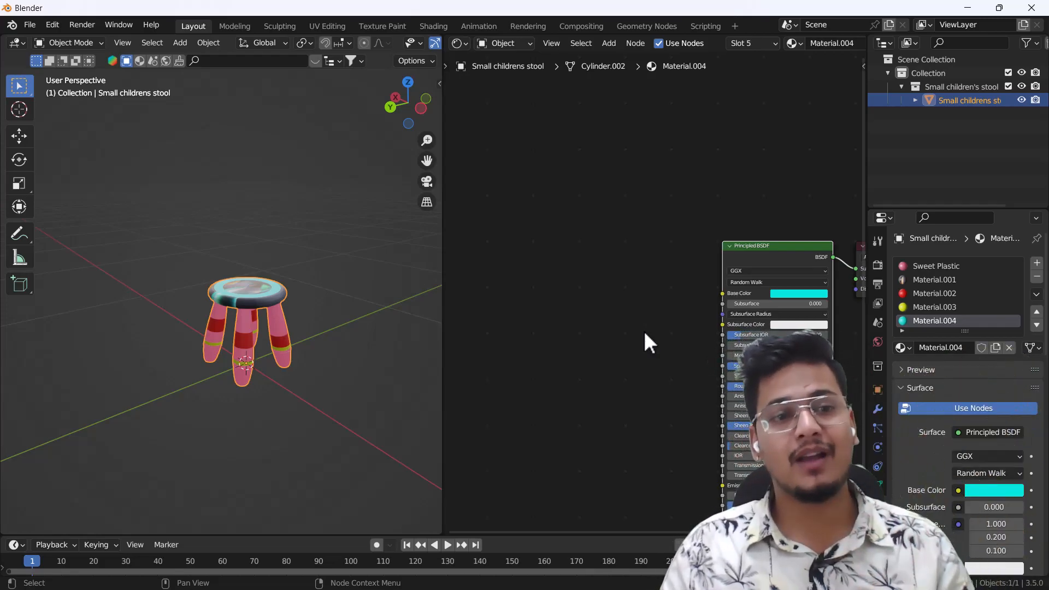
# Toggle automatic packing of resources in the file's external data options
pyautogui.click(29, 25)
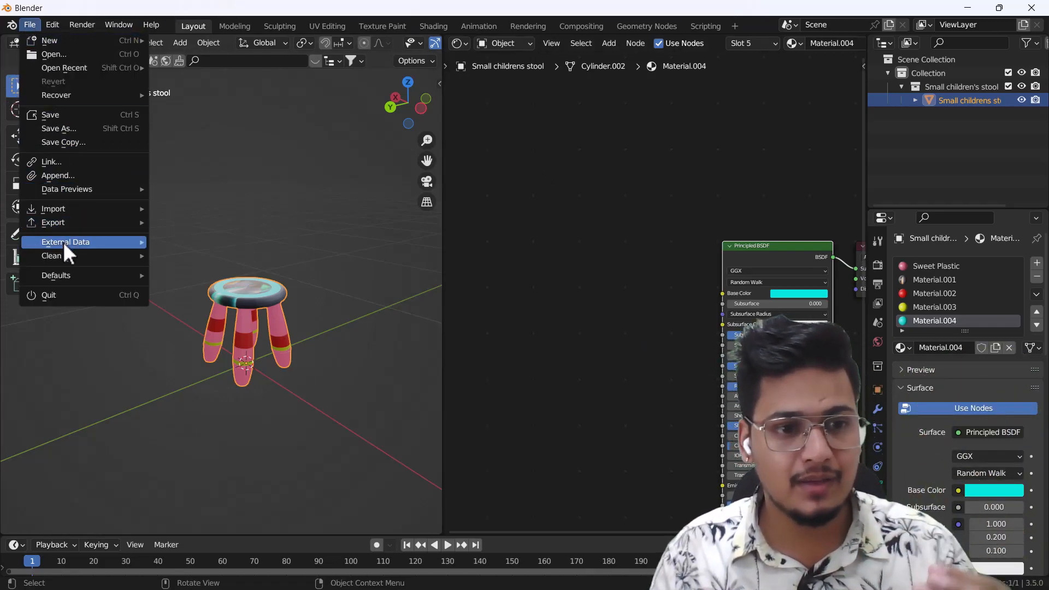
pyautogui.moveTo(63, 242)
pyautogui.click(265, 241)
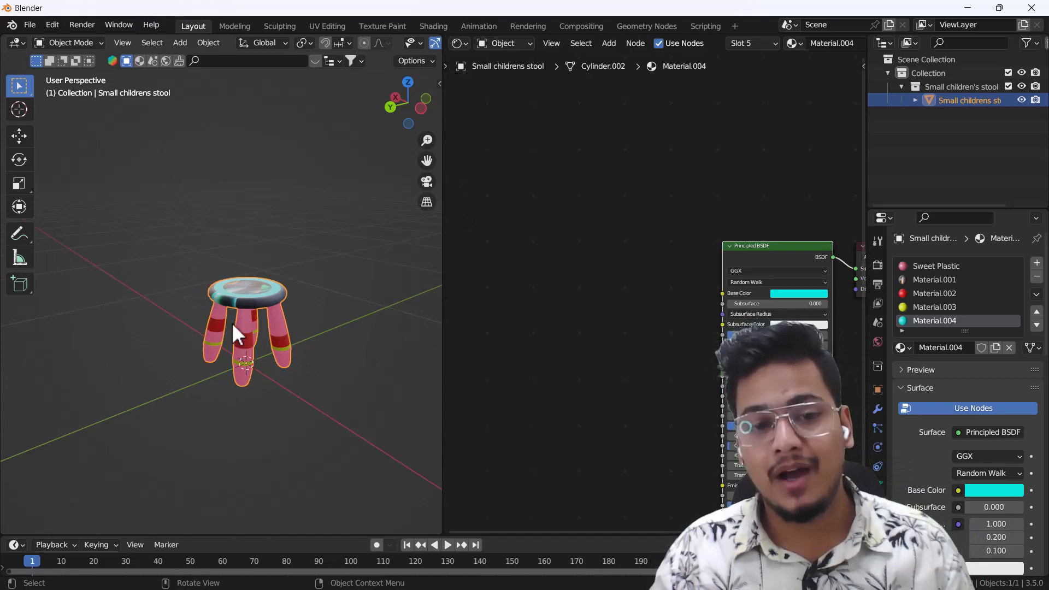
# Delete the Texture Coordinate, Mapping and image texture nodes from the seat's material, Material.001
pyautogui.click(950, 283)
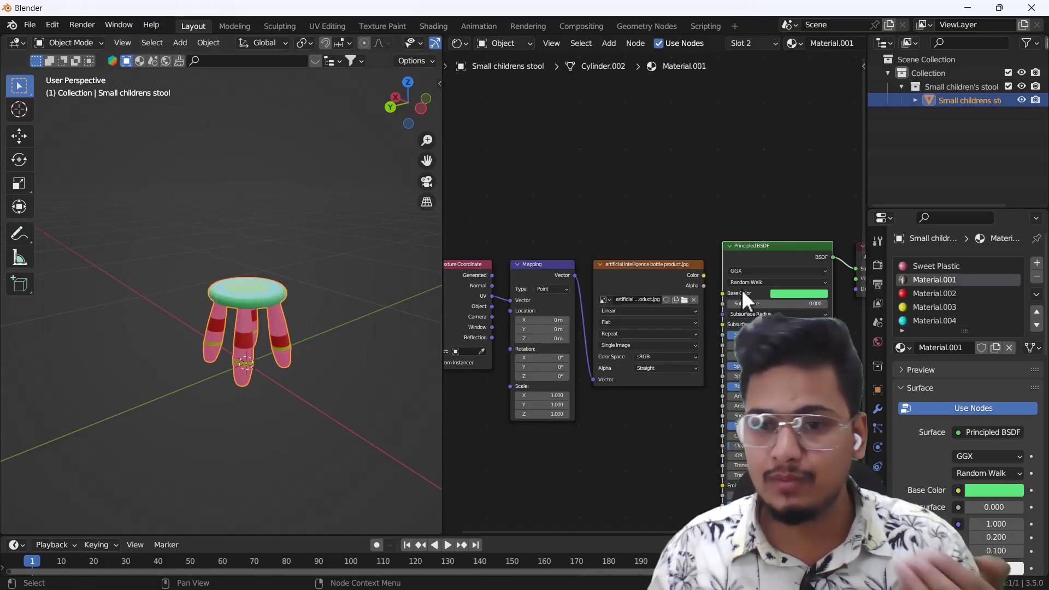
pyautogui.scroll(2, 671, 294)
pyautogui.scroll(1, 673, 288)
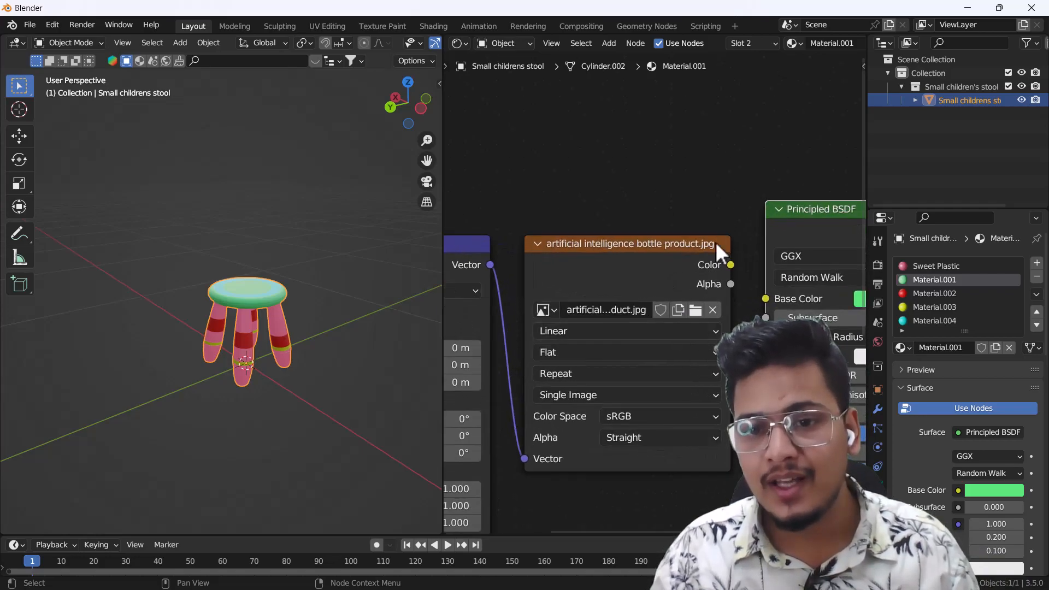
pyautogui.scroll(-4, 621, 258)
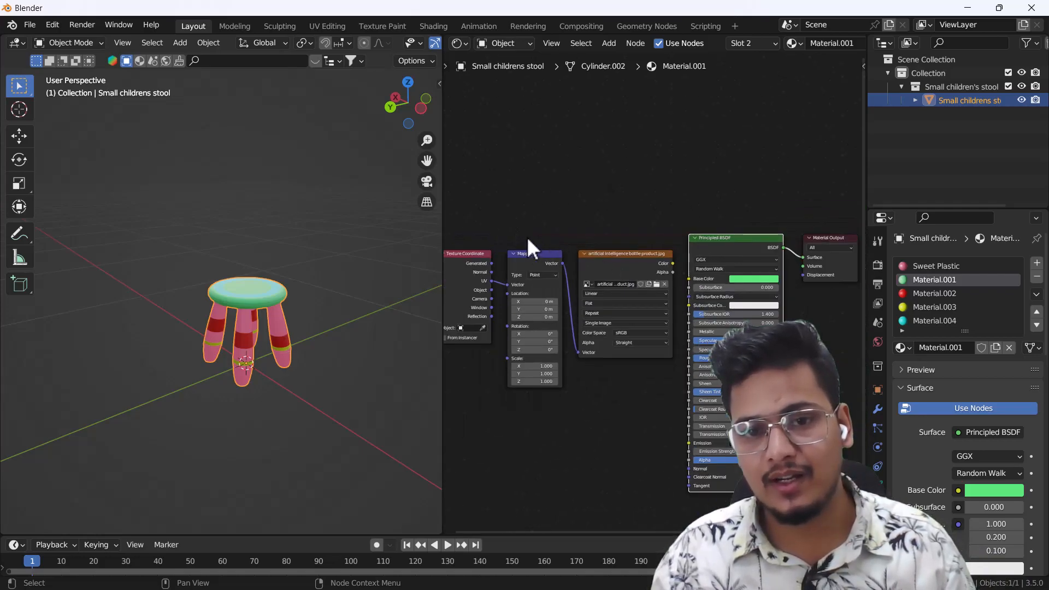
pyautogui.click(458, 43)
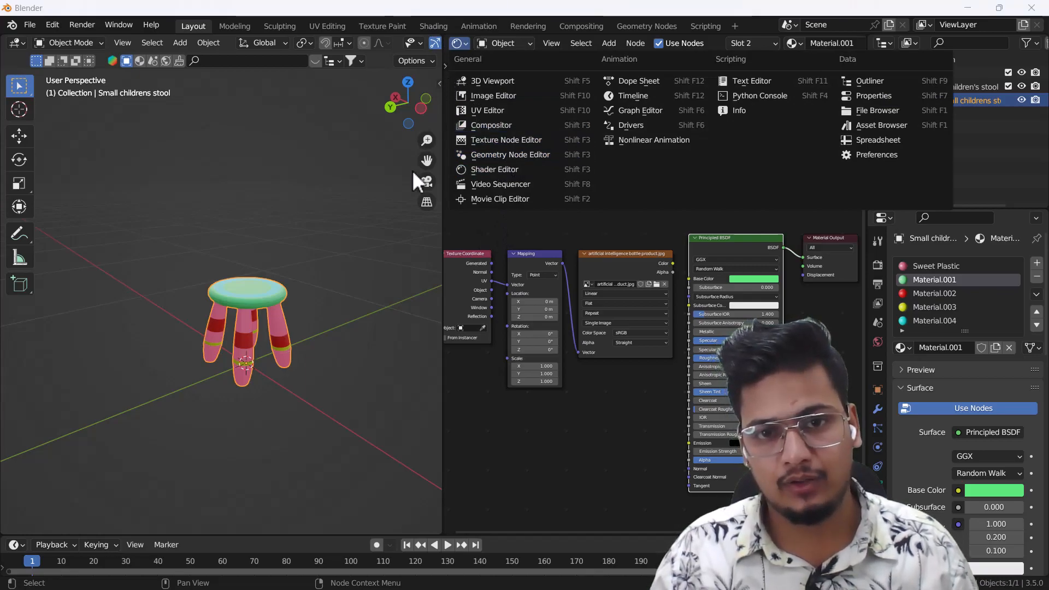
pyautogui.click(460, 44)
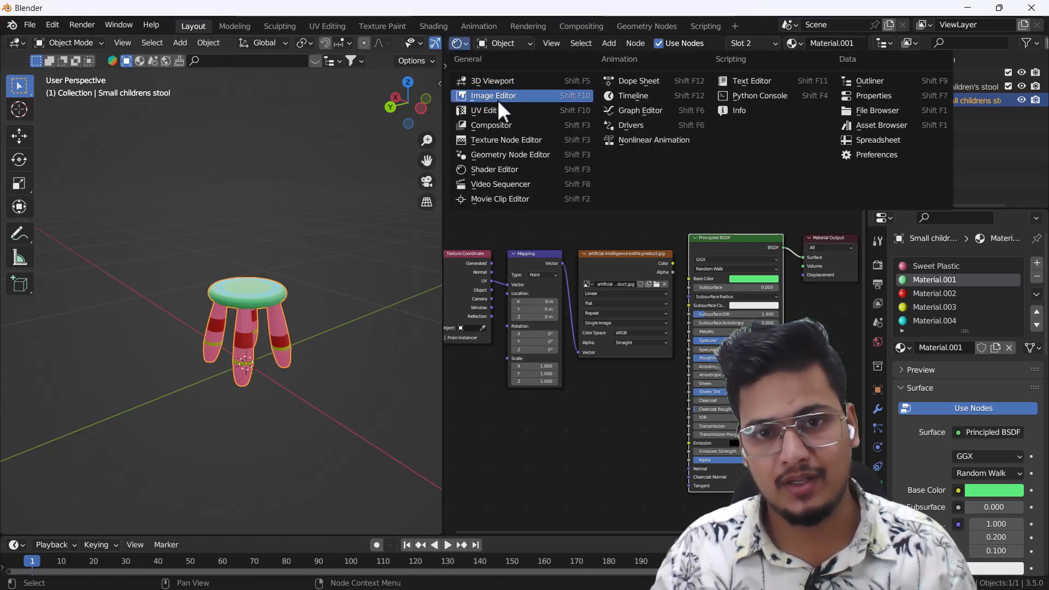
pyautogui.moveTo(488, 221); pyautogui.dragTo(601, 376)
pyautogui.press('x')
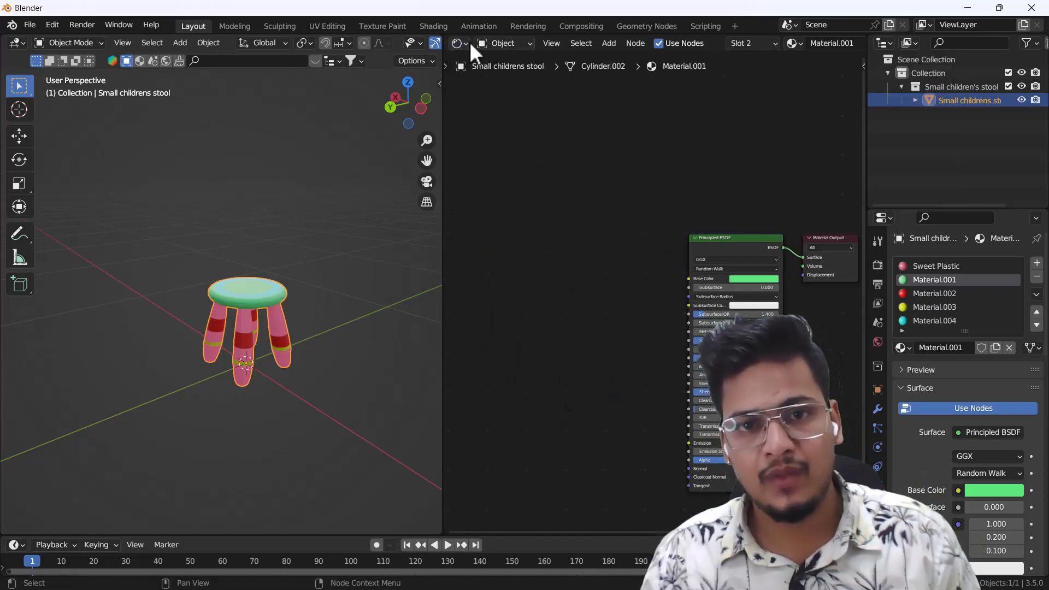
# Switch the node editor area to the Image Editor and display "artificial intelligence bottle product.jpg"
pyautogui.click(460, 43)
pyautogui.click(501, 97)
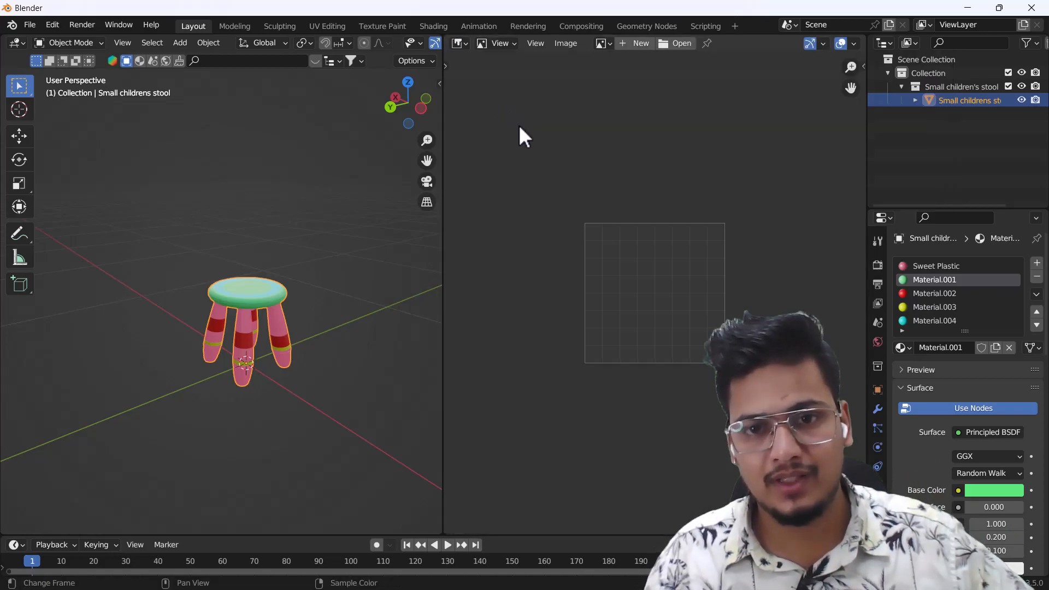
pyautogui.click(603, 44)
pyautogui.click(634, 64)
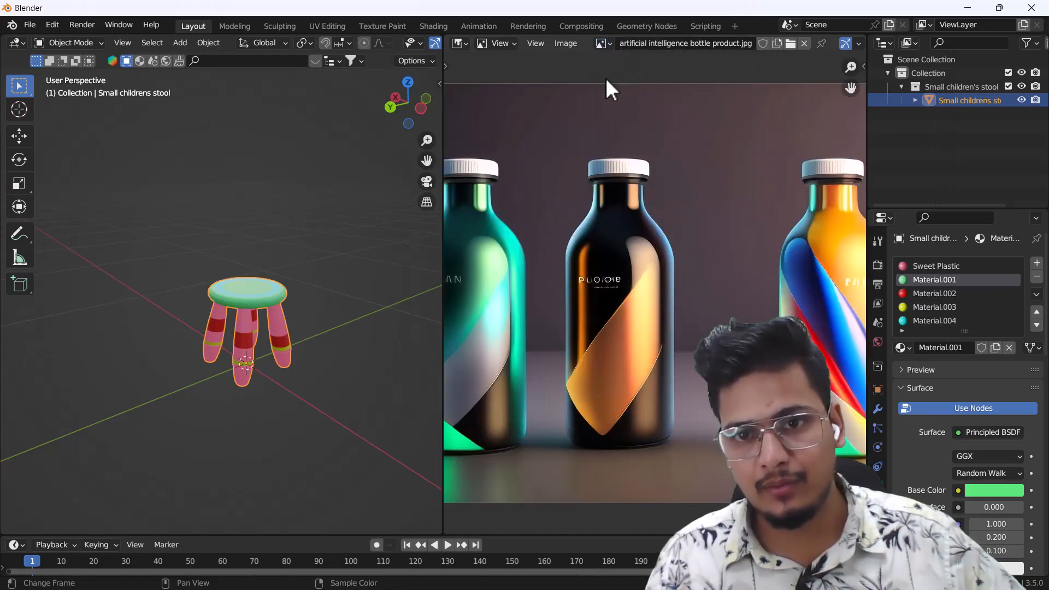
pyautogui.scroll(-5, 667, 271)
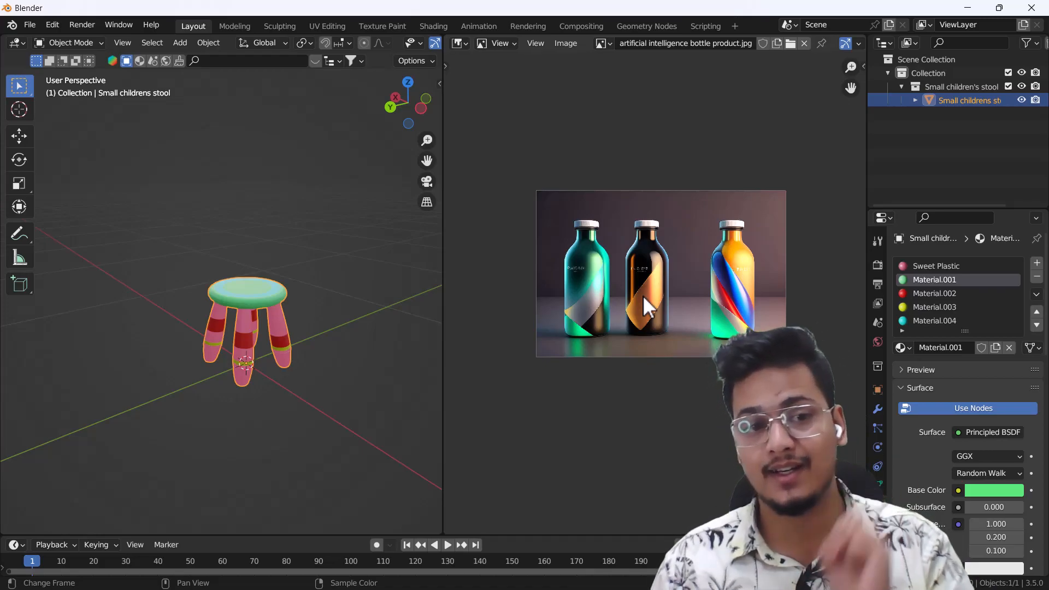
# Clean up the file by purging its Unused Data-Blocks and accept the purge
pyautogui.click(30, 26)
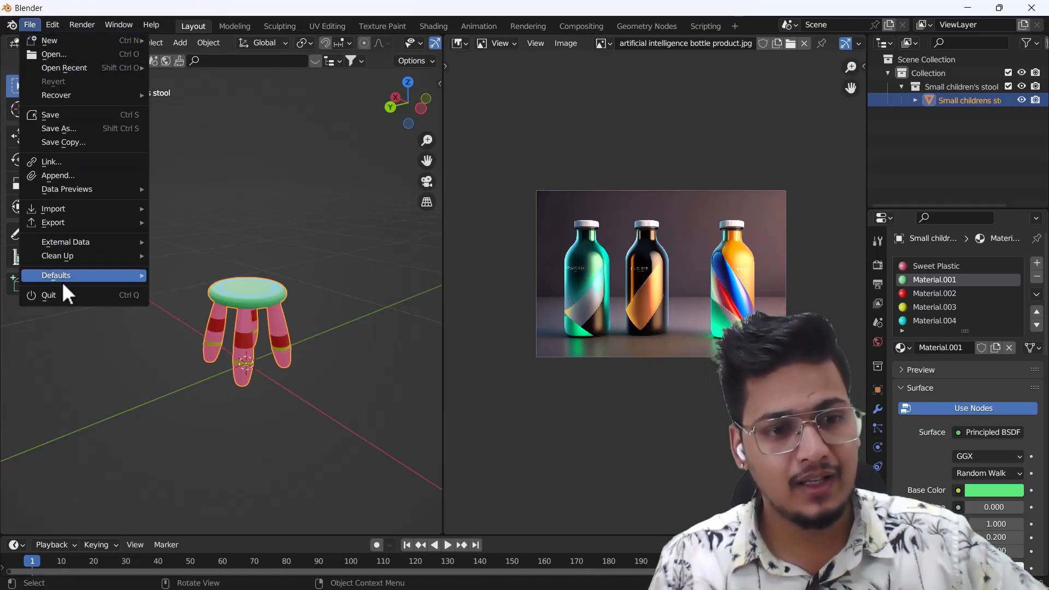
pyautogui.moveTo(60, 257)
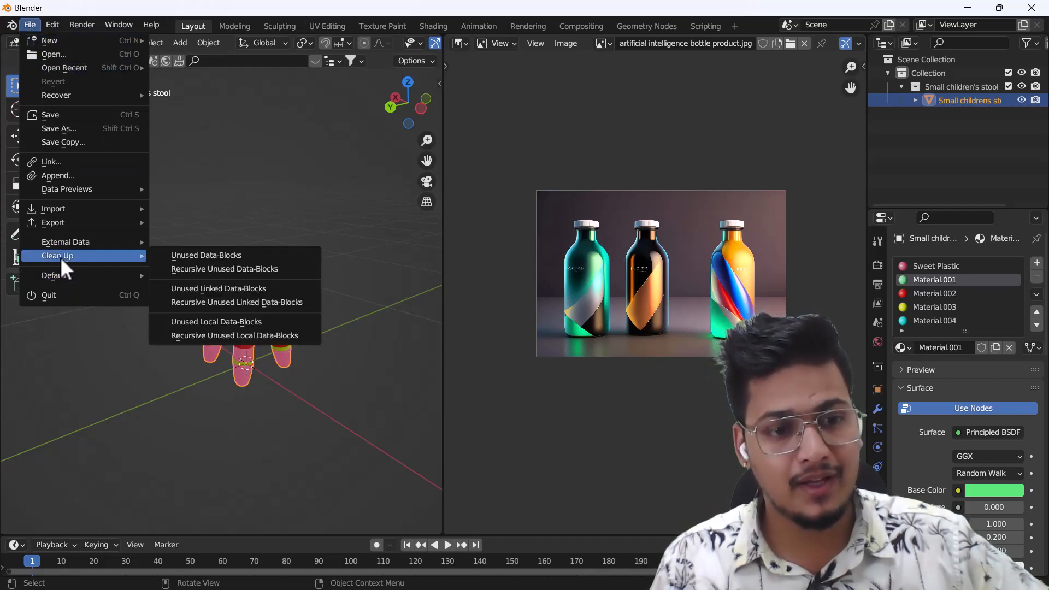
pyautogui.click(246, 254)
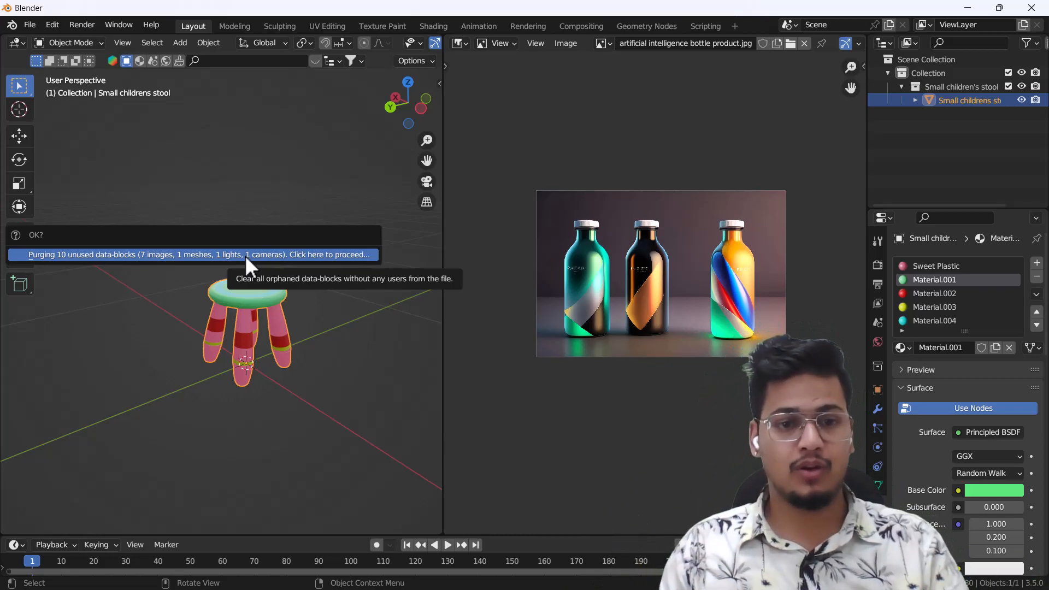
pyautogui.click(245, 254)
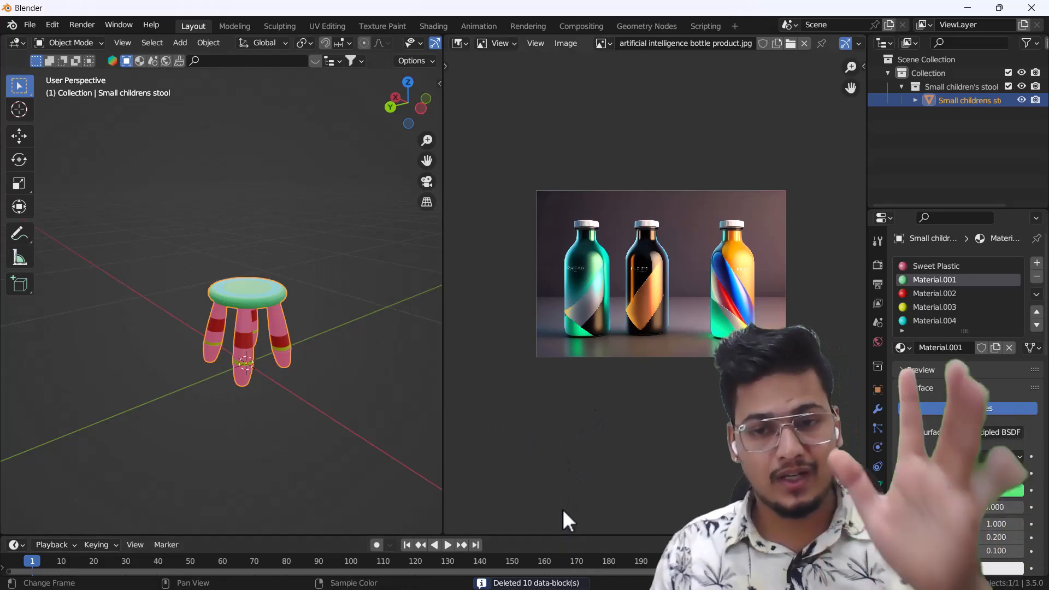
# Purge the Recursive Unused Data-Blocks so the leftover bottle image and its unused material are removed from the file
pyautogui.scroll(-2, 589, 402)
pyautogui.scroll(4, 588, 402)
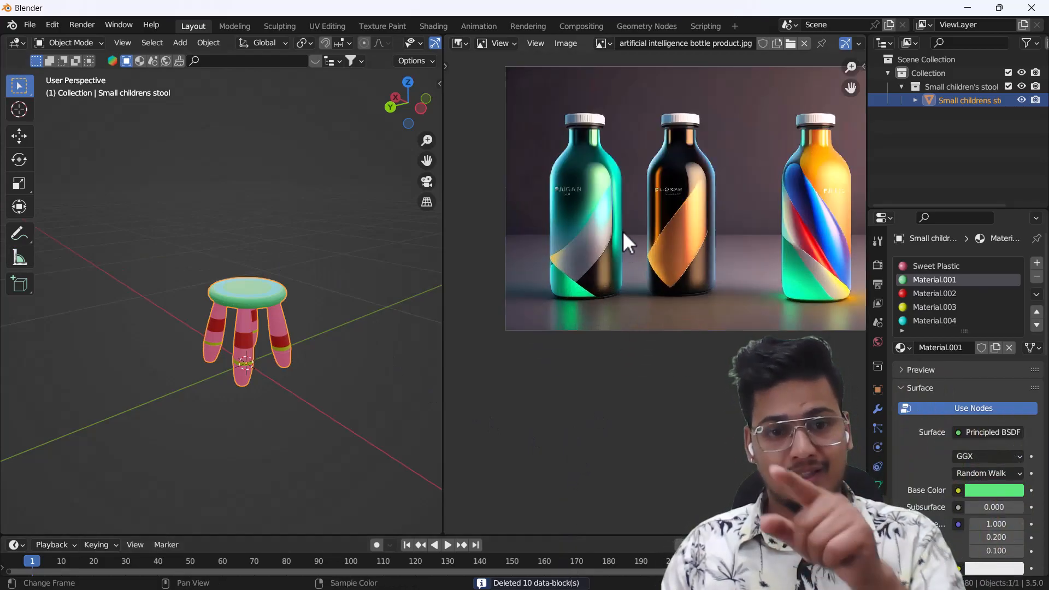
pyautogui.scroll(-3, 634, 229)
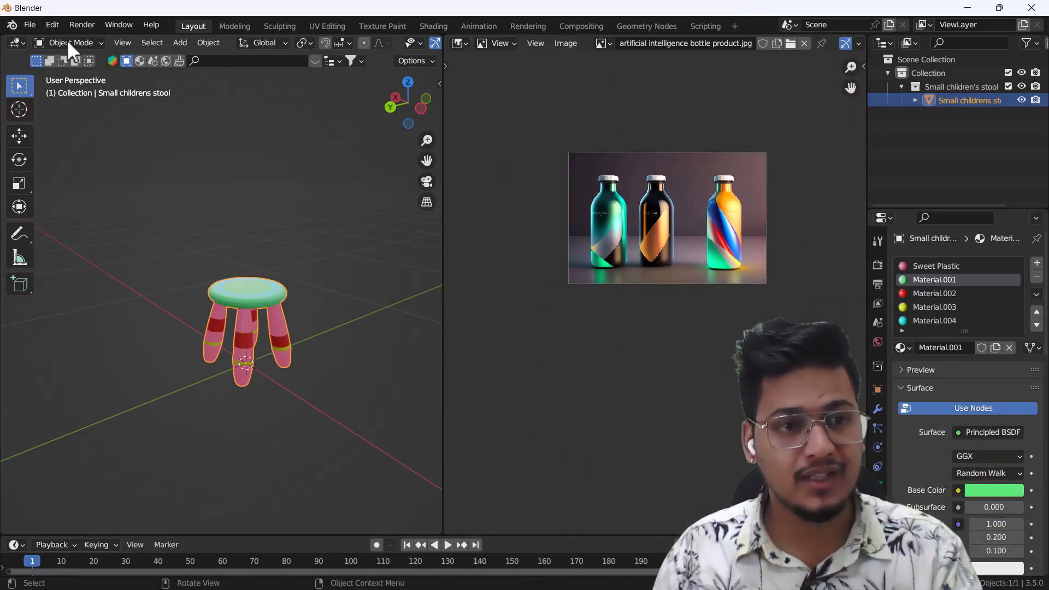
pyautogui.click(31, 26)
pyautogui.moveTo(61, 253)
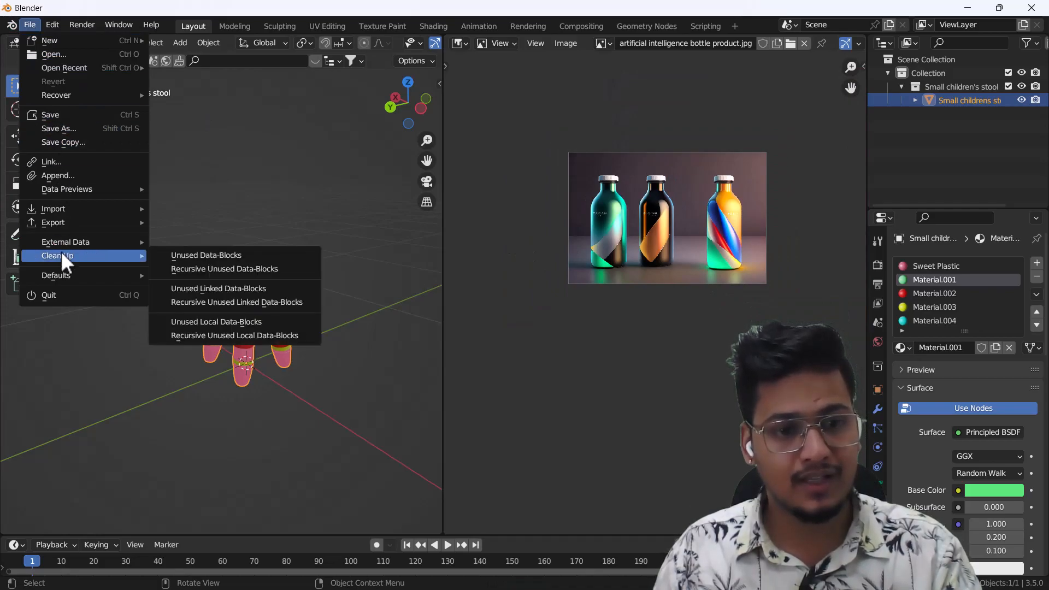
pyautogui.click(219, 270)
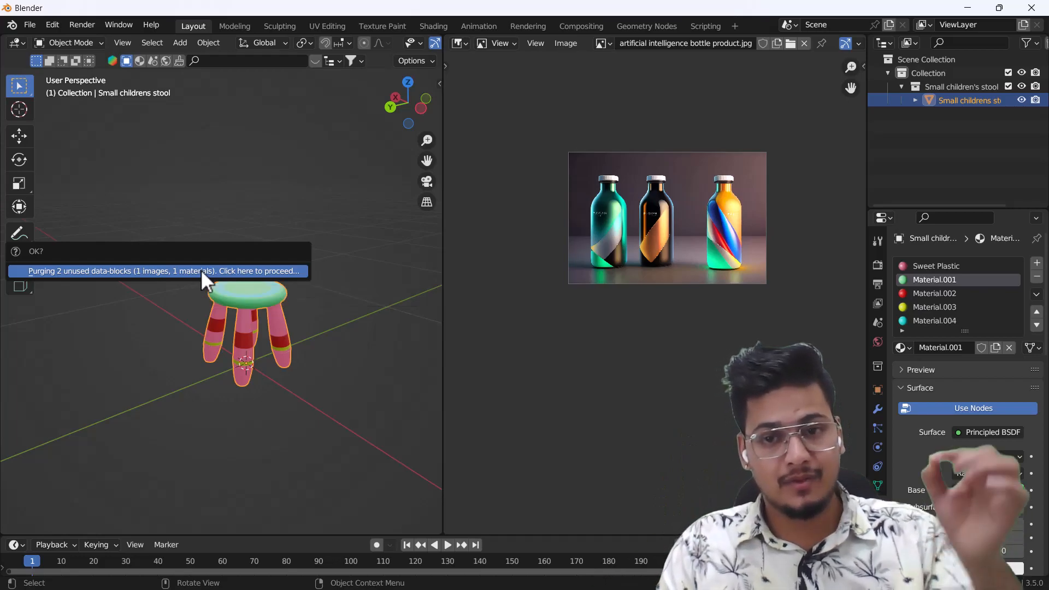
pyautogui.click(201, 270)
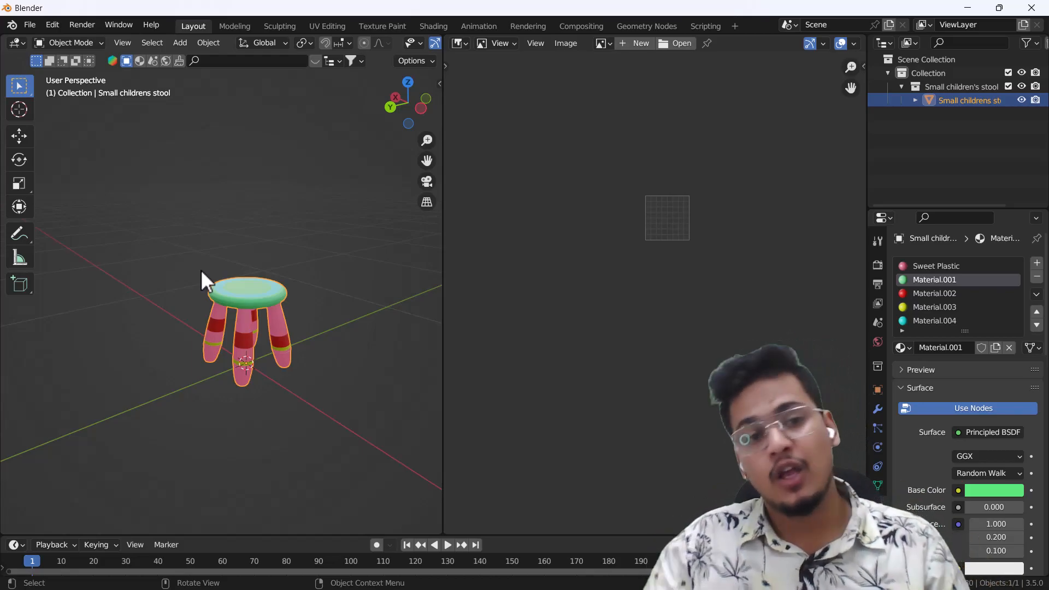
# Open the file's Clean Up options for unused data-blocks again
pyautogui.click(30, 24)
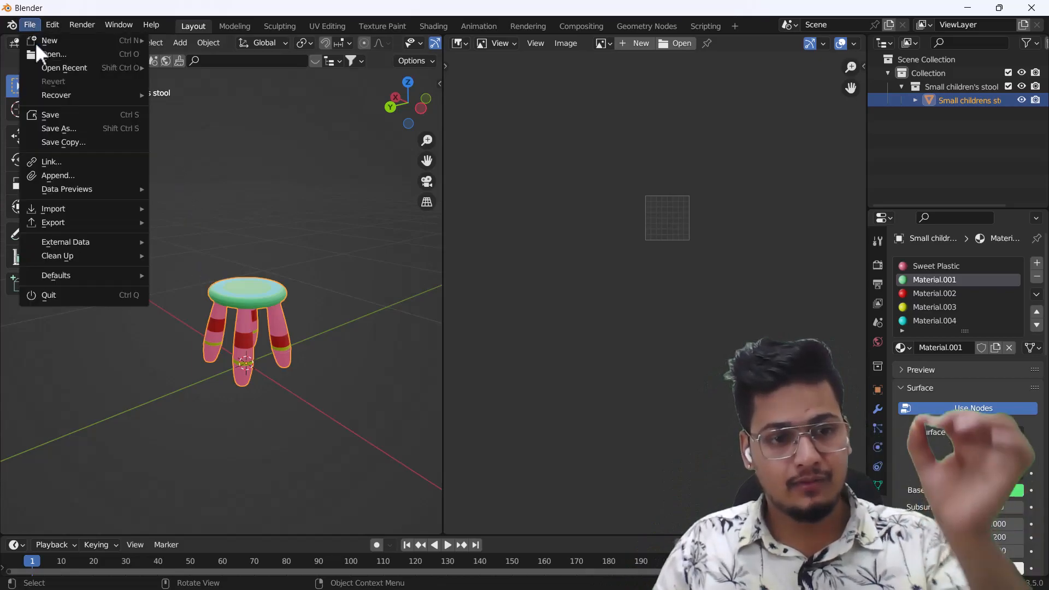
pyautogui.moveTo(127, 254)
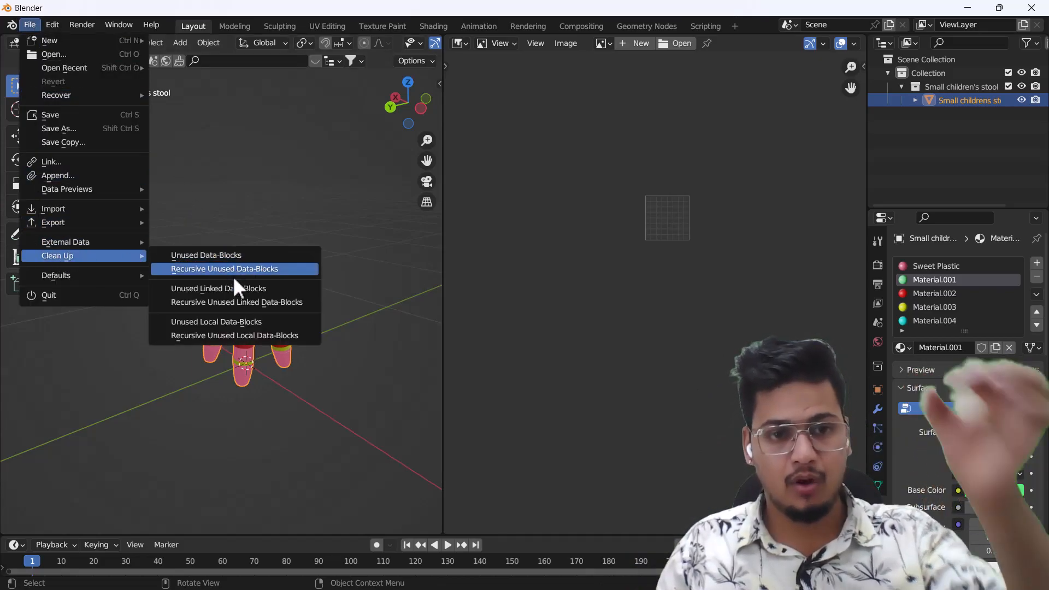